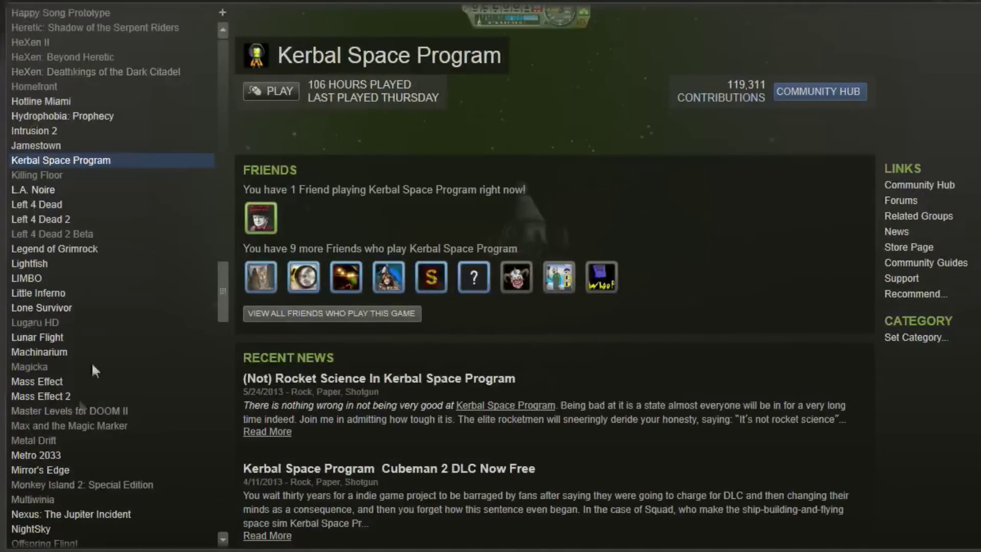
Open the Kerbal Space Program local files folder through the game's properties and select its contents
right_click(68, 165)
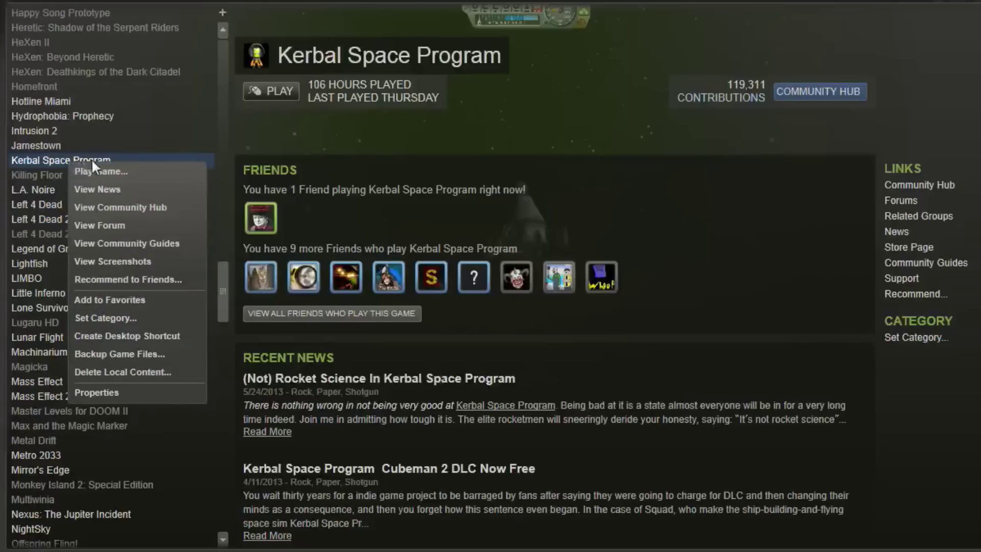
click(106, 396)
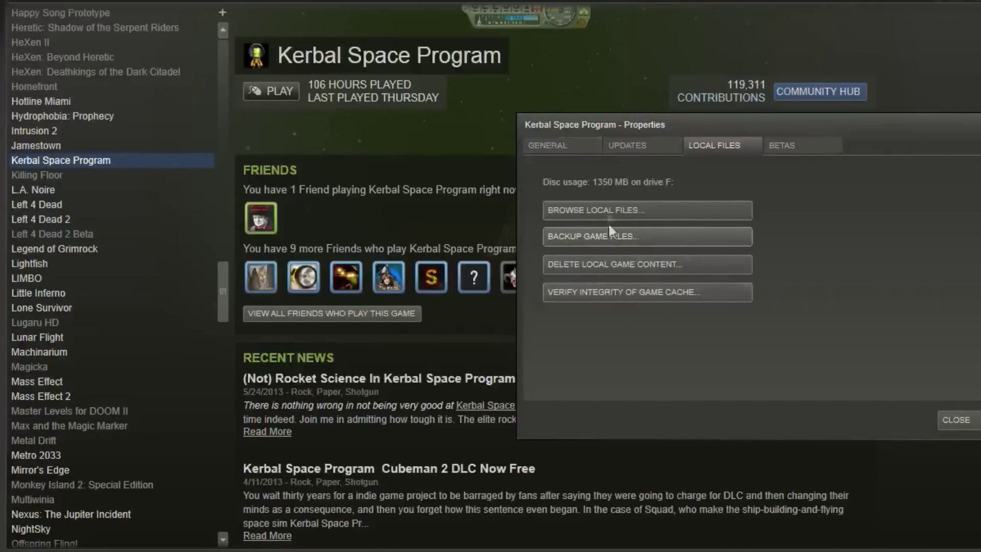
click(602, 210)
key(ctrl+a)
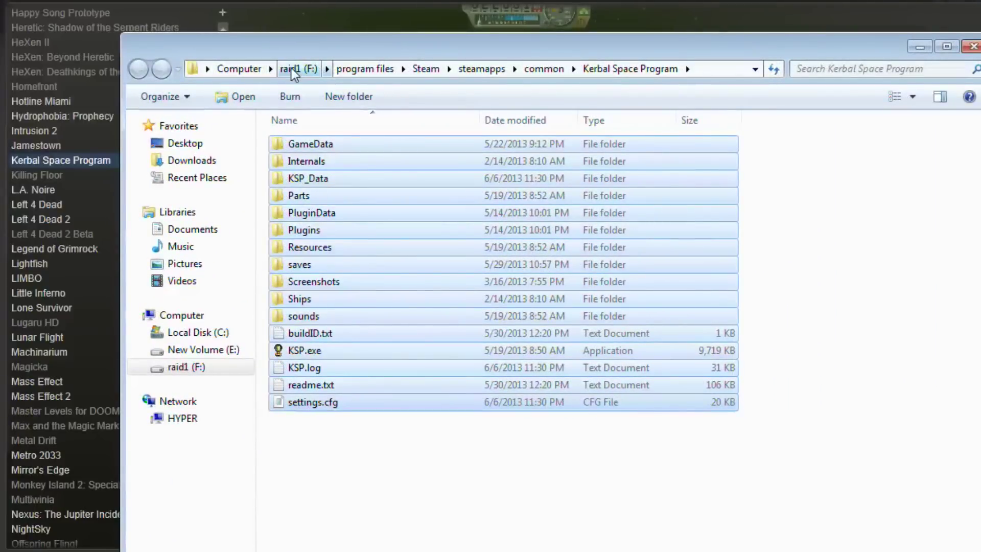
click(318, 144)
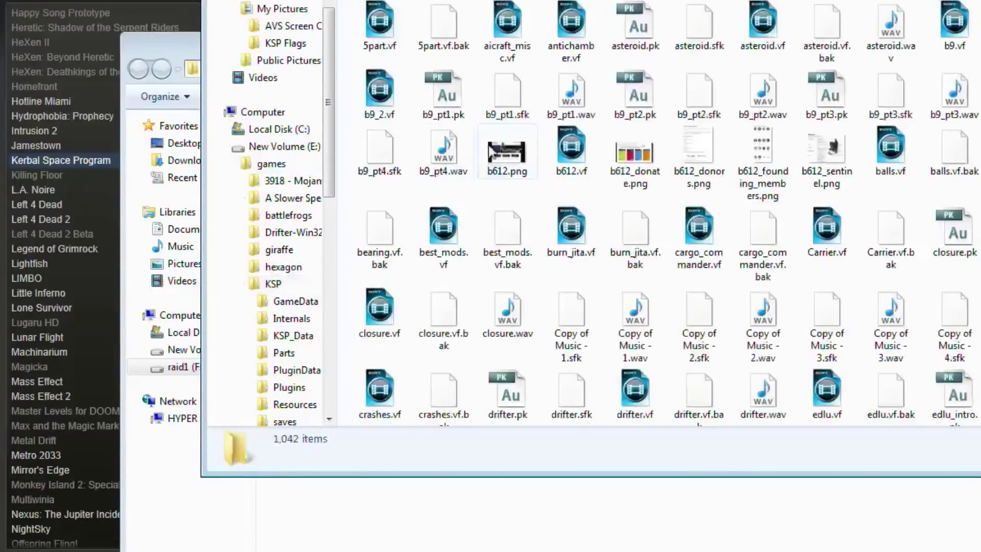
Create a new folder named KSP_STEAM inside the games folder on New Volume (E:)
click(271, 164)
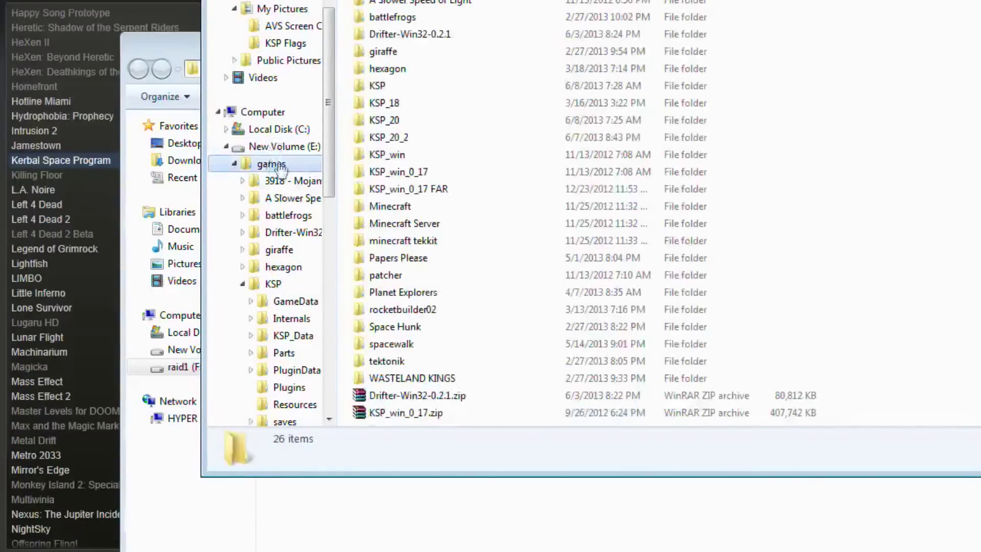
scroll(919, 400, down, 4)
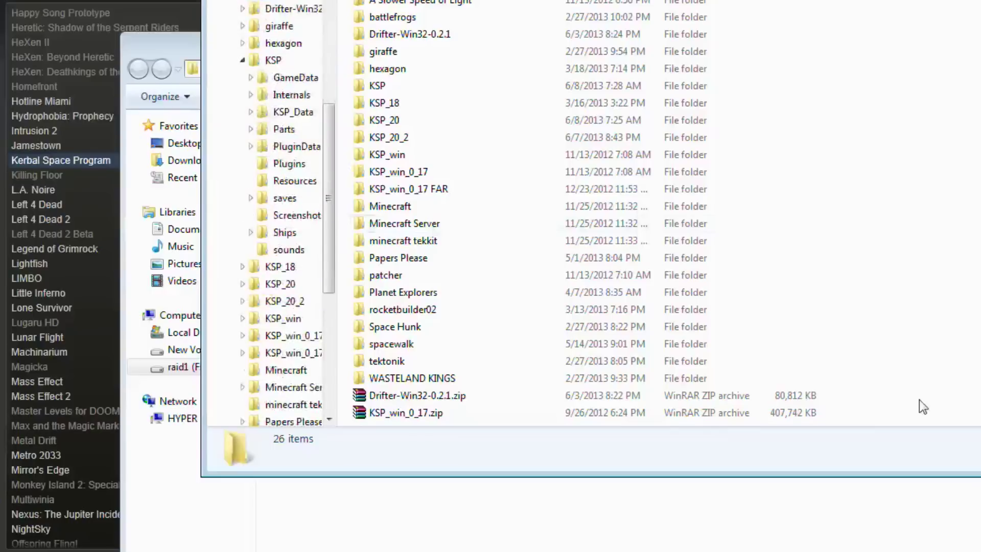
right_click(965, 421)
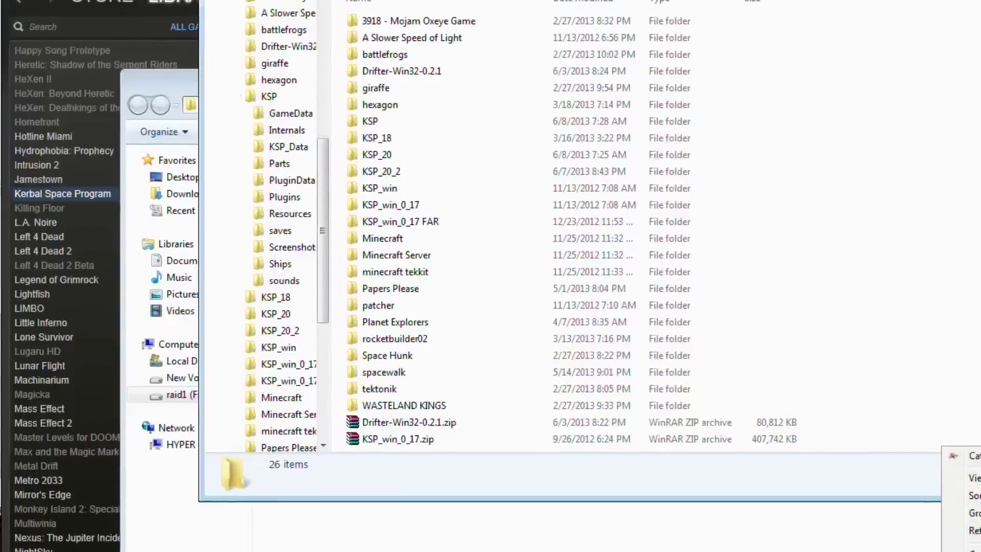
key(ctrl+shift+n)
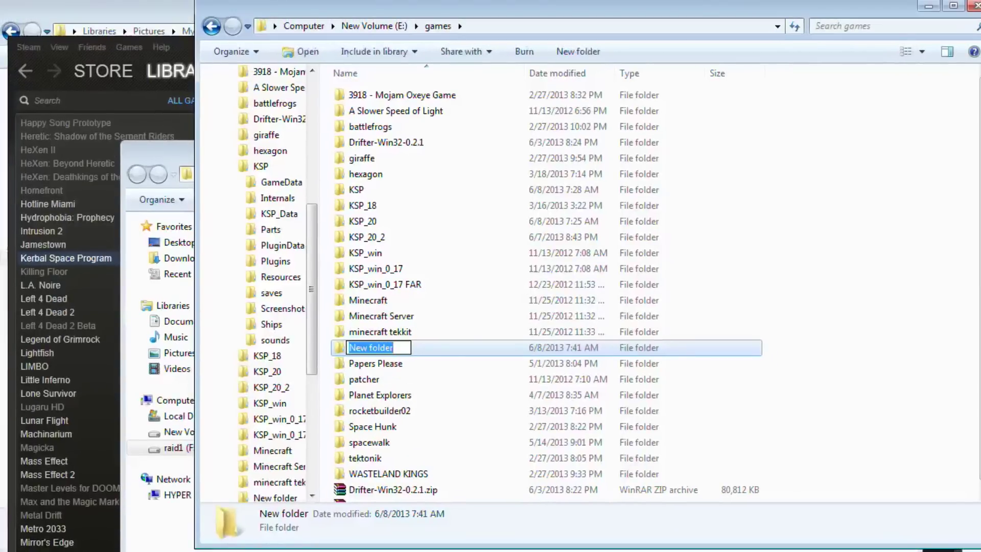
text(KSP_STEAM)
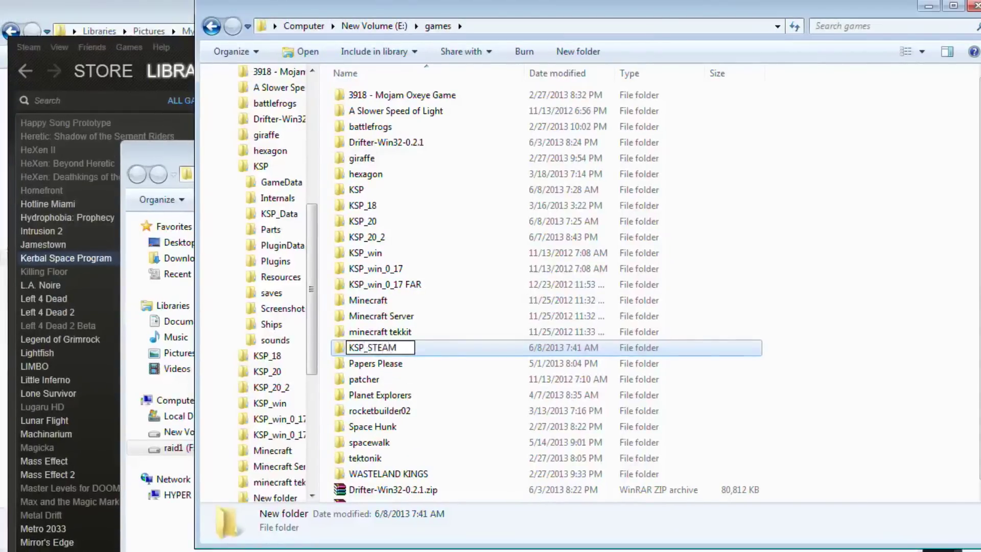
click(358, 348)
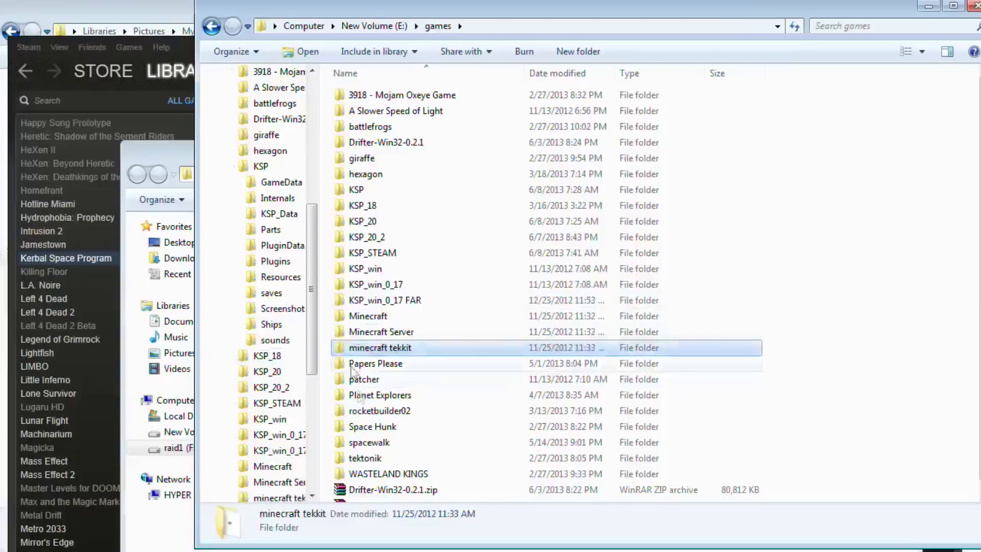
Copy all files and folders from the Steam Kerbal Space Program folder into the KSP_STEAM folder
double_click(341, 254)
key(alt+Tab)
click(301, 244)
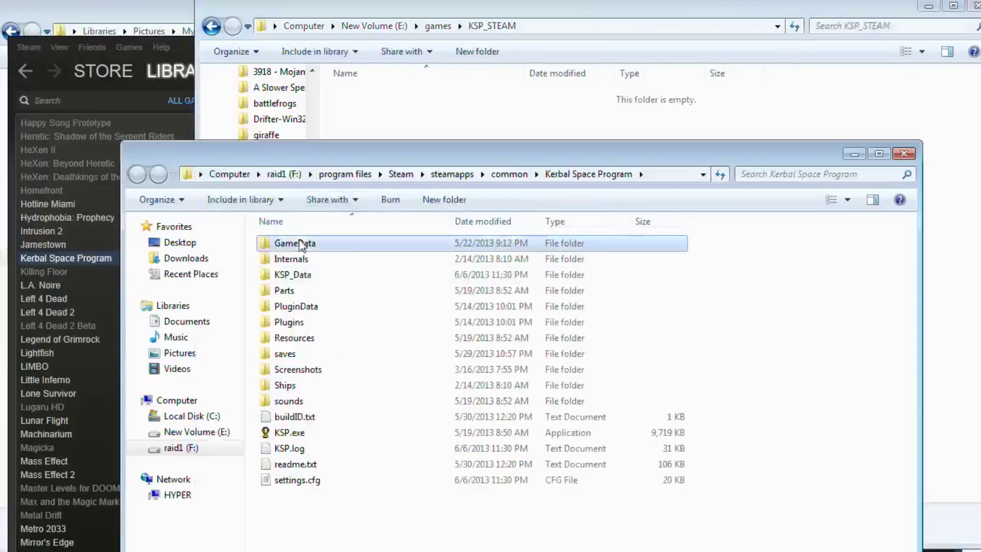
shift+click(297, 480)
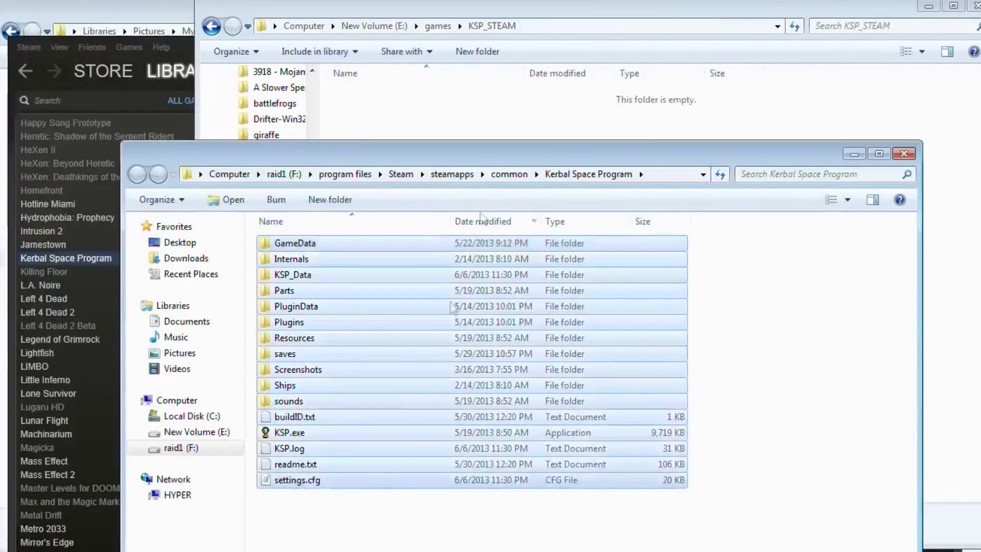
click(461, 120)
key(ctrl+v)
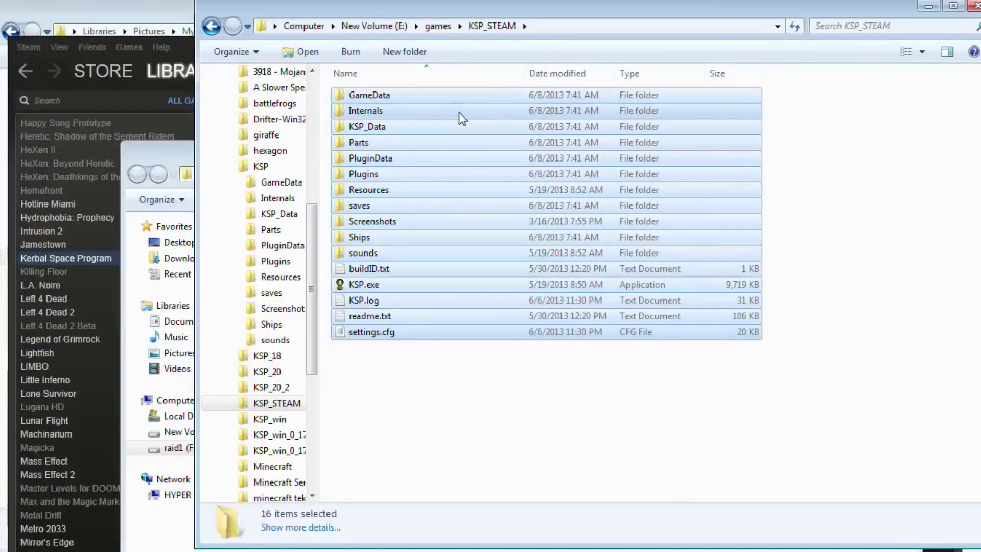
Return to the games folder and open its KSP folder
click(473, 188)
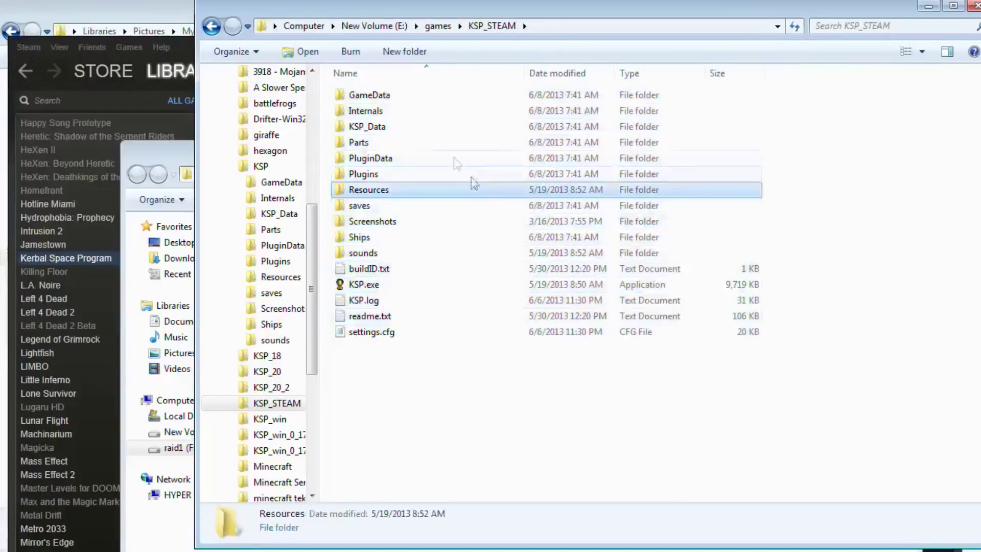
click(211, 26)
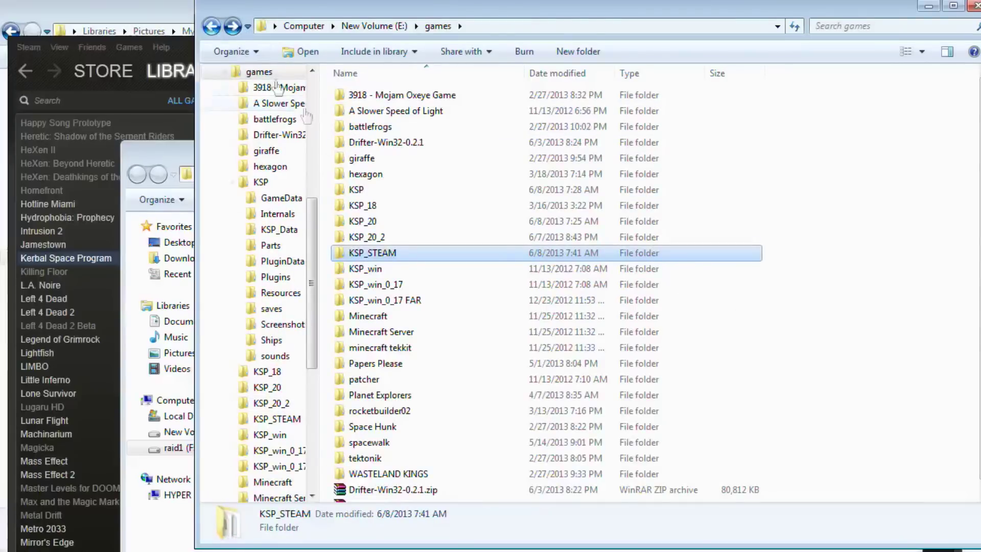
double_click(367, 190)
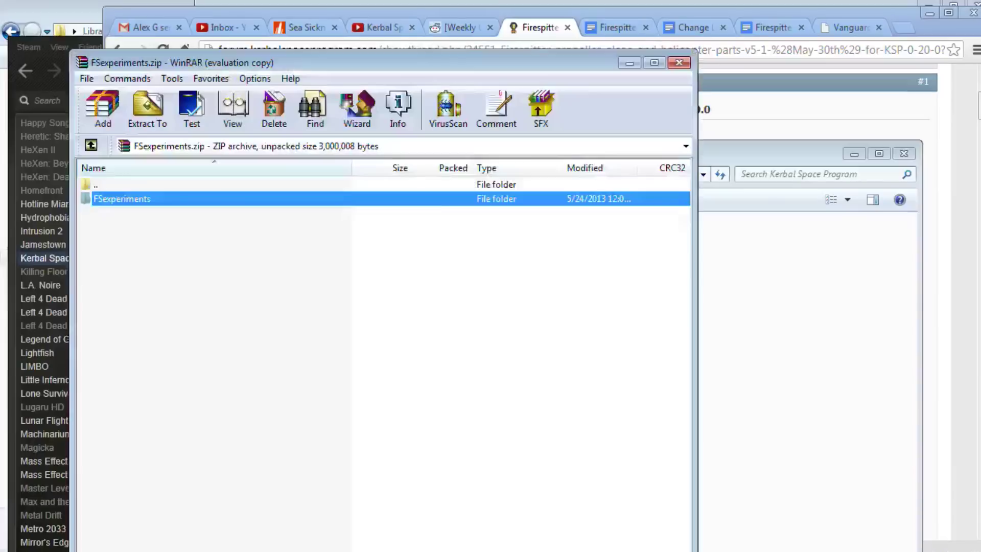
Examine the FSexperiments folder and its Parts subfolder inside the FSexperiments.zip archive in WinRAR
double_click(122, 198)
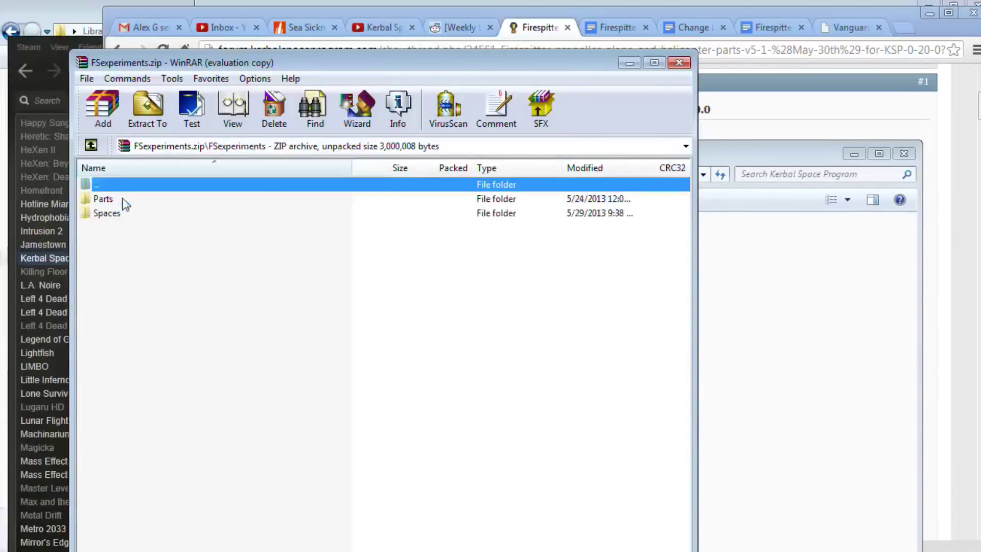
double_click(103, 199)
click(91, 145)
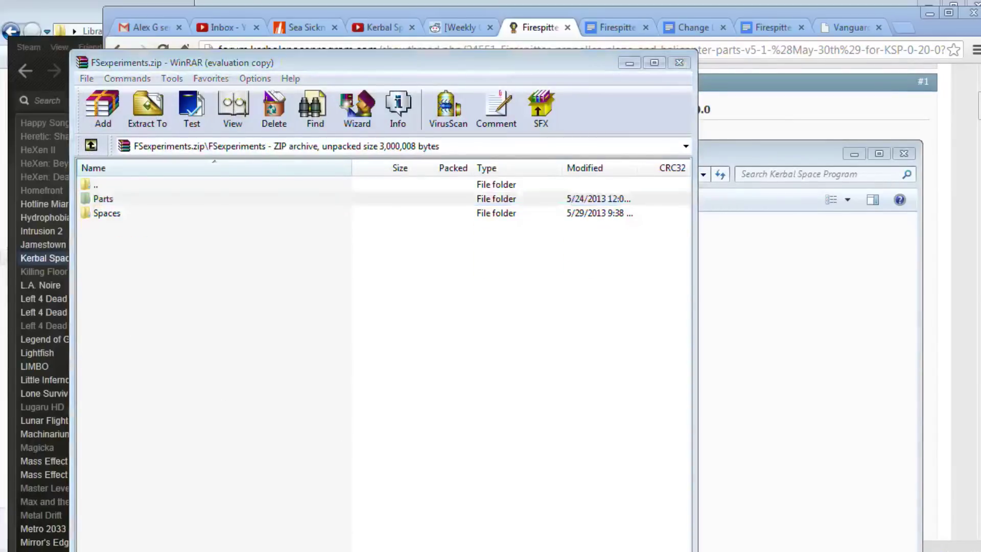
Examine the Firespitter folder inside FirespitterPre.zip and compare its structure with the KSP folder
key(alt+Tab)
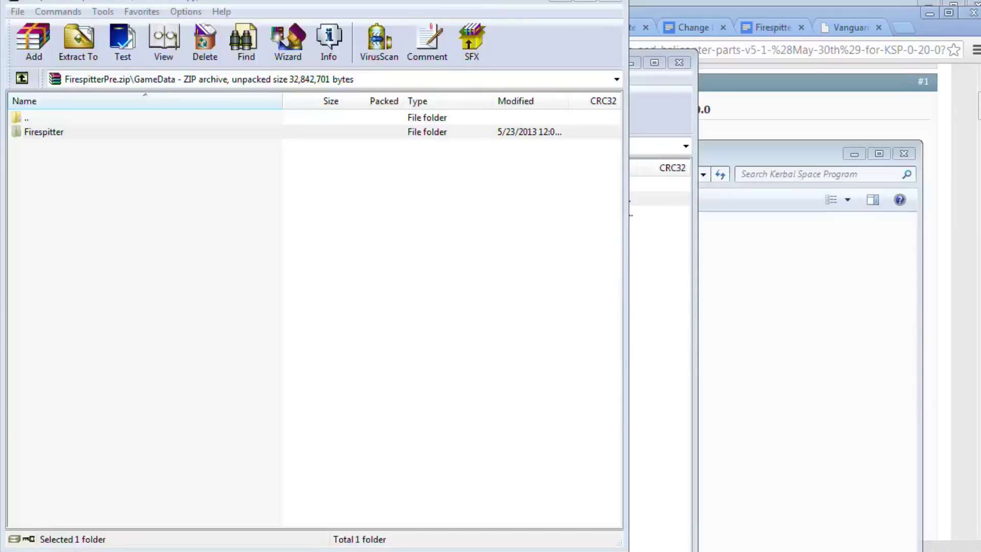
key(alt+Tab)
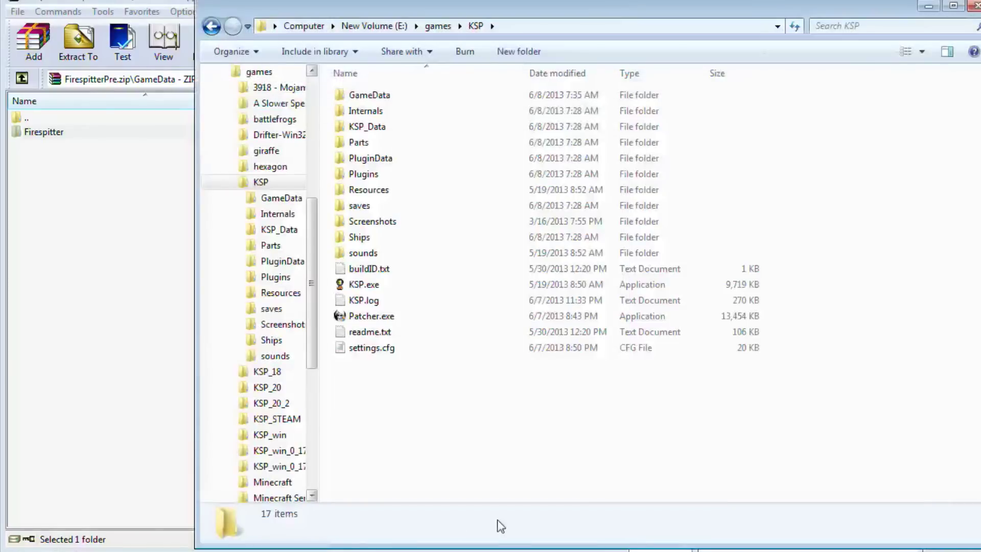
click(39, 132)
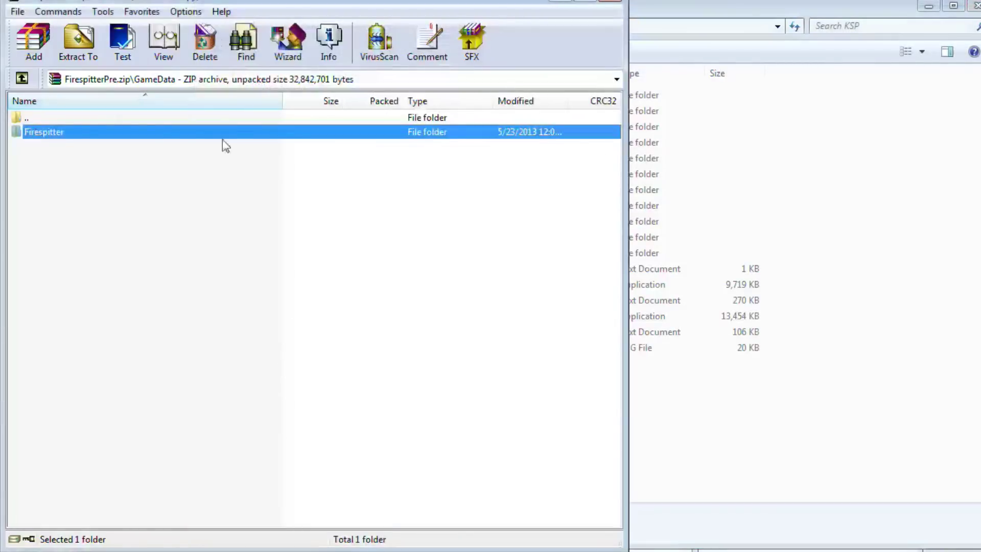
double_click(13, 134)
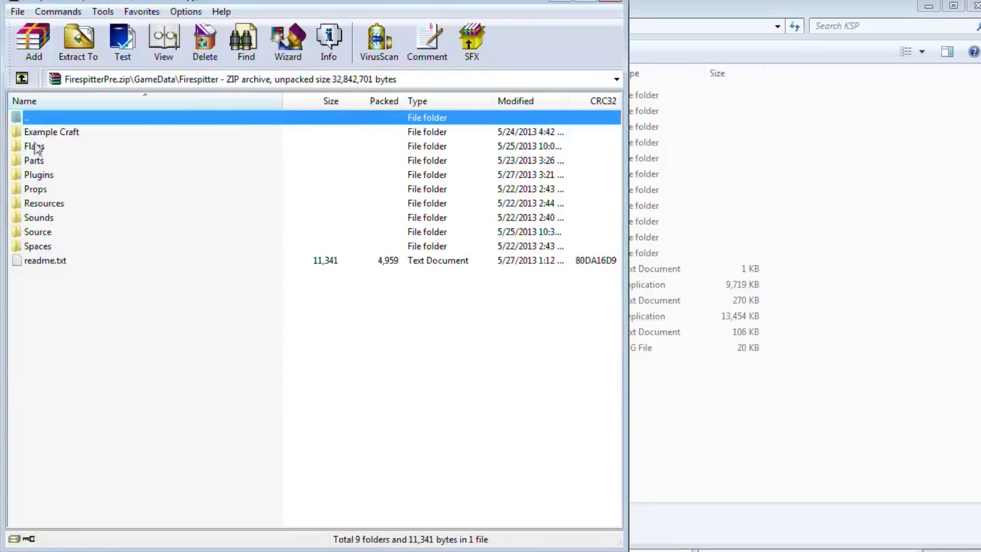
click(684, 461)
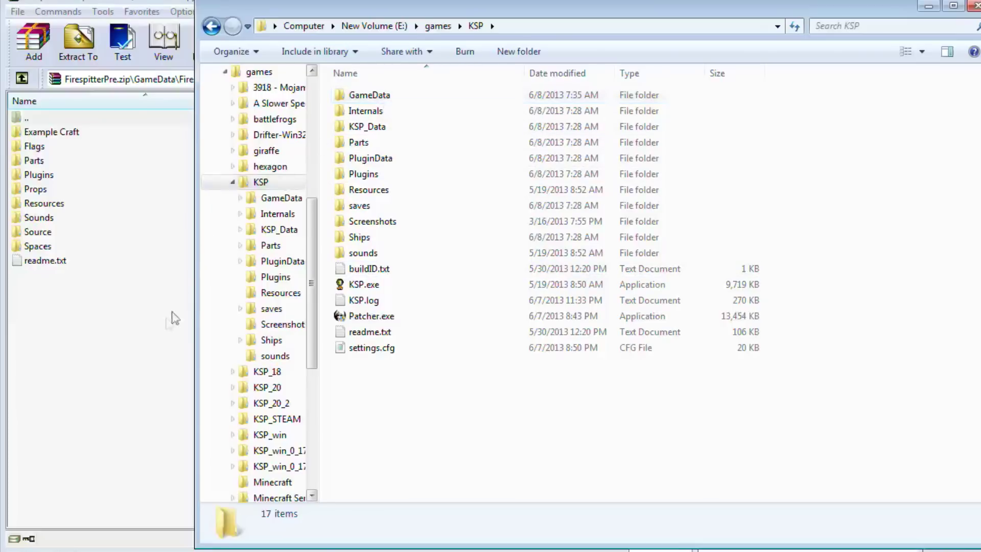
Extract the Firespitter folder from FirespitterPre.zip into the GameData folder of games\KSP
click(22, 79)
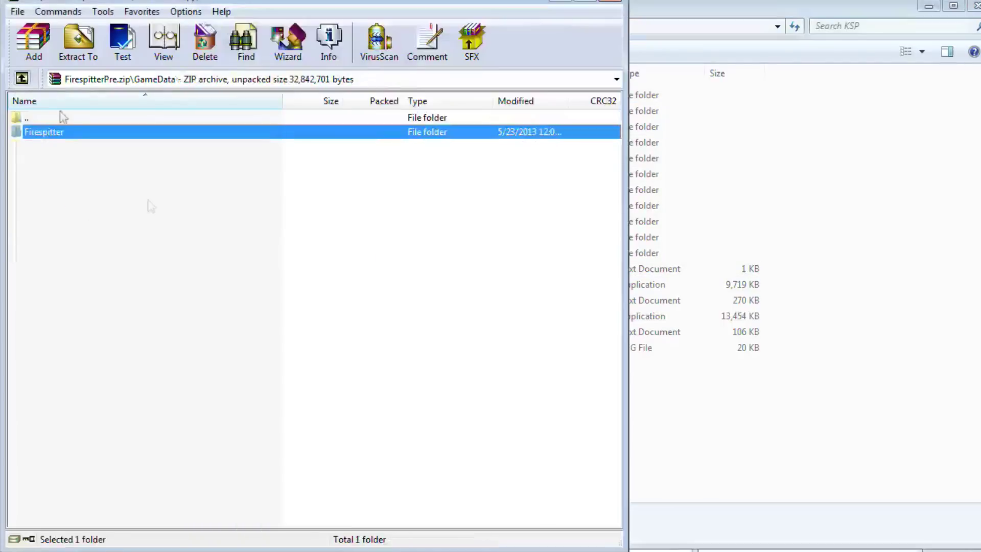
click(719, 429)
double_click(374, 98)
drag(44, 132, 710, 337)
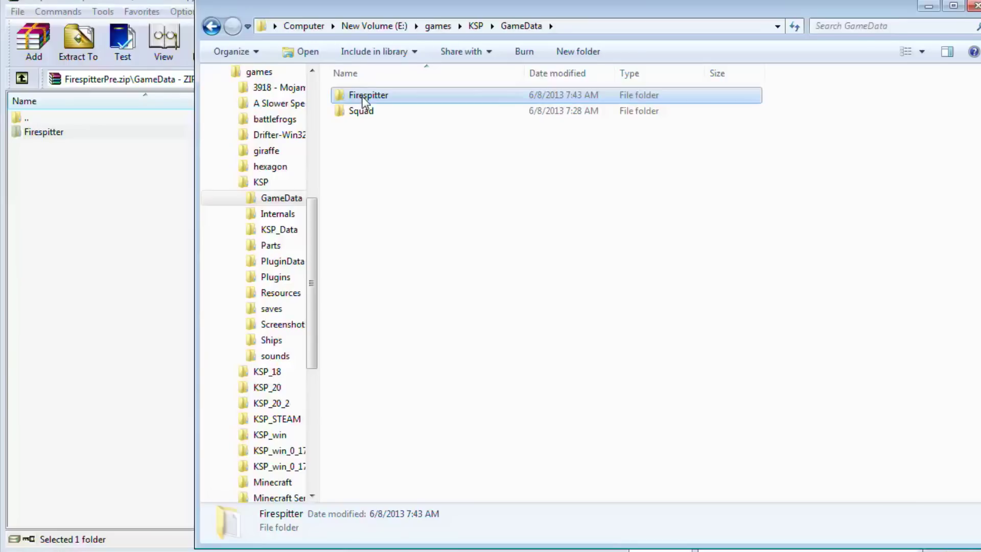
Extract the top-level FSexperiments folder from FSexperiments.zip into the KSP GameData folder
drag(81, 2, 106, 18)
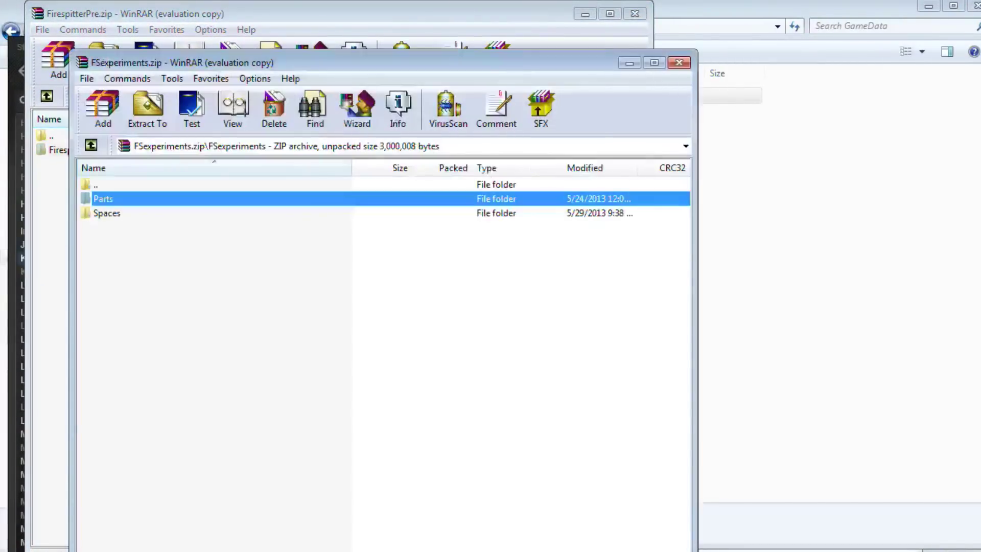
click(757, 323)
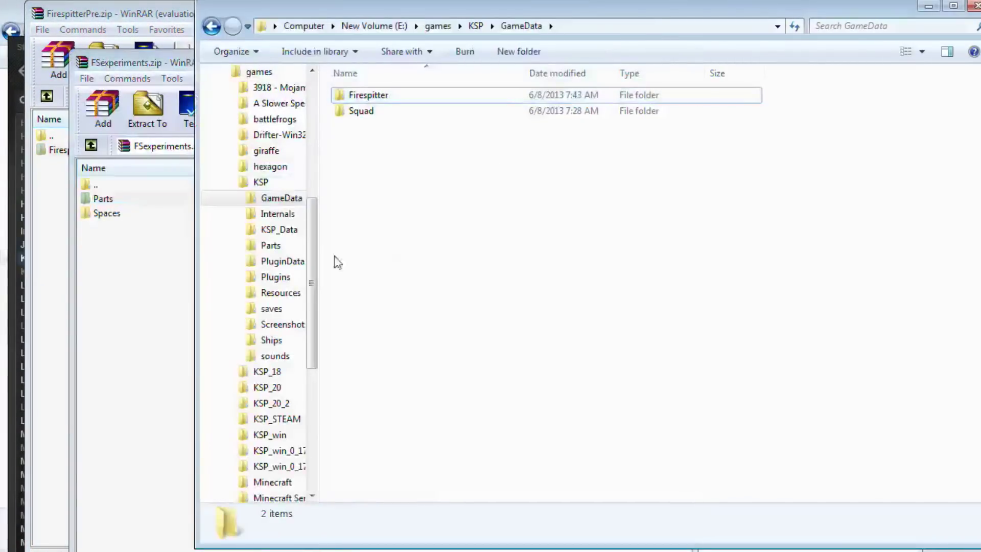
click(91, 146)
click(91, 146)
drag(122, 198, 783, 361)
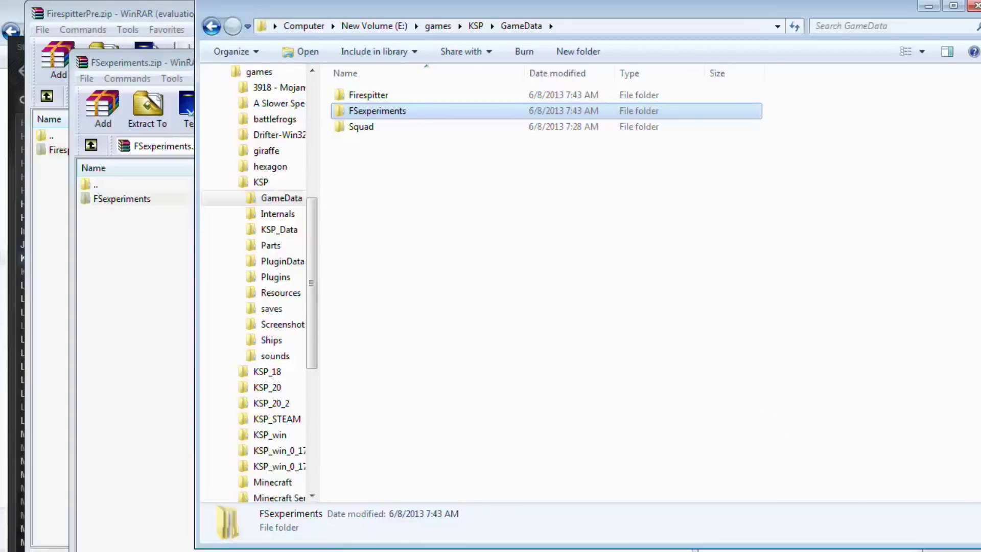
Switch to the KSP Flags pictures folder and view skye.png, closing the viewer when done
key(alt+Tab)
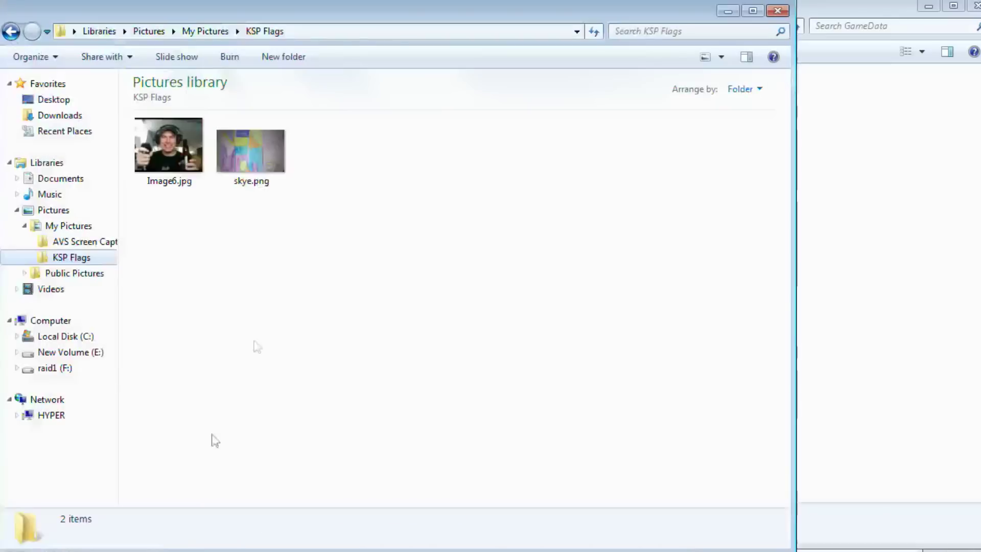
double_click(253, 156)
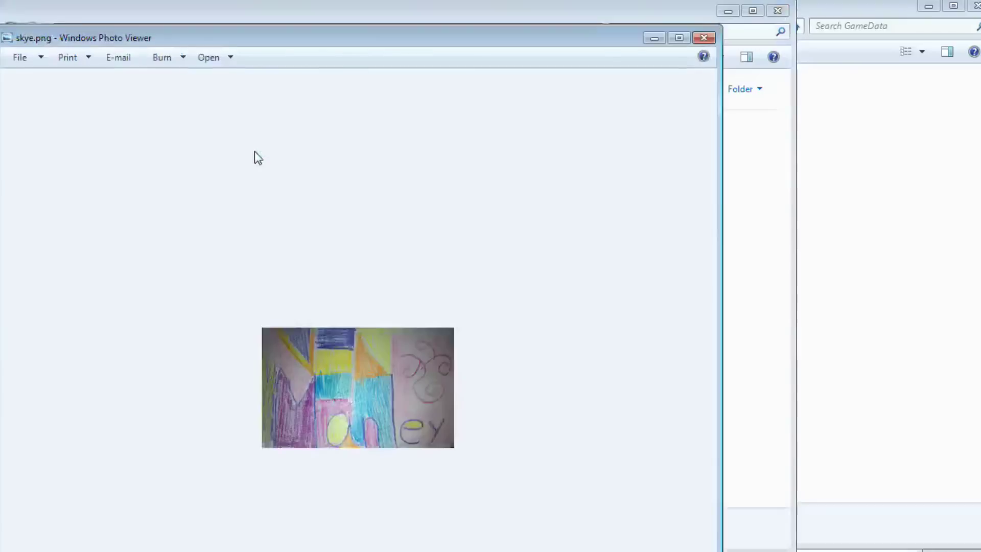
drag(572, 28, 620, 57)
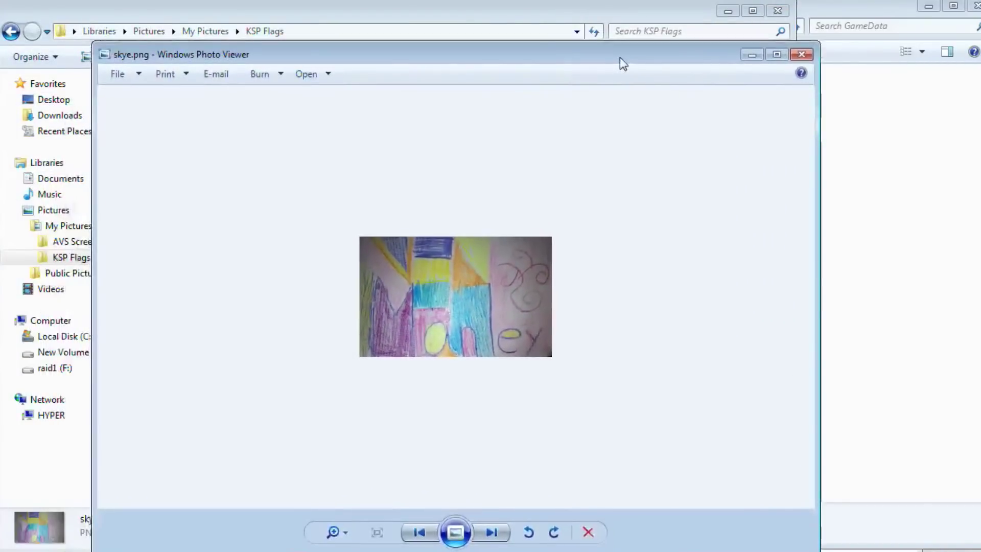
click(802, 54)
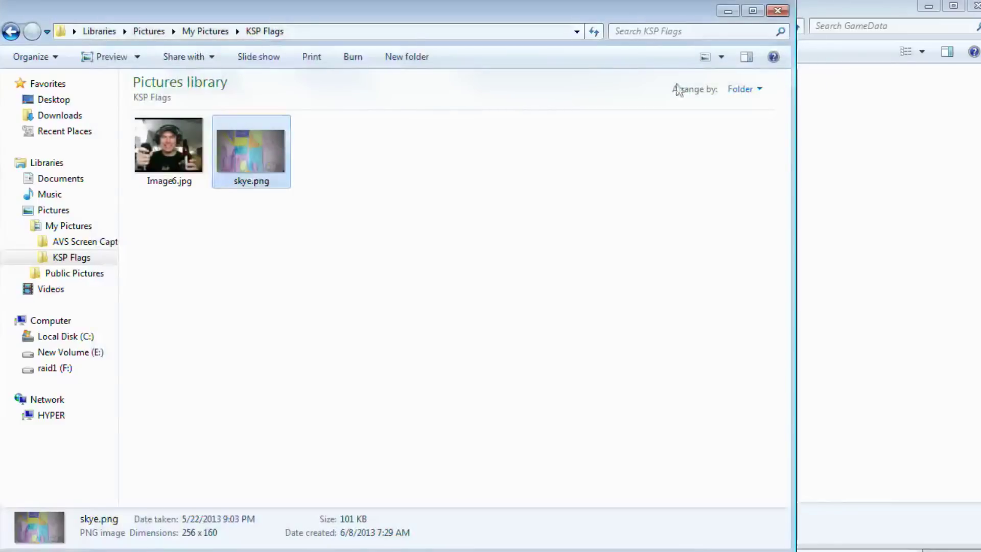
Open Image6.jpg from the KSP Flags folder for editing in Paint
click(169, 154)
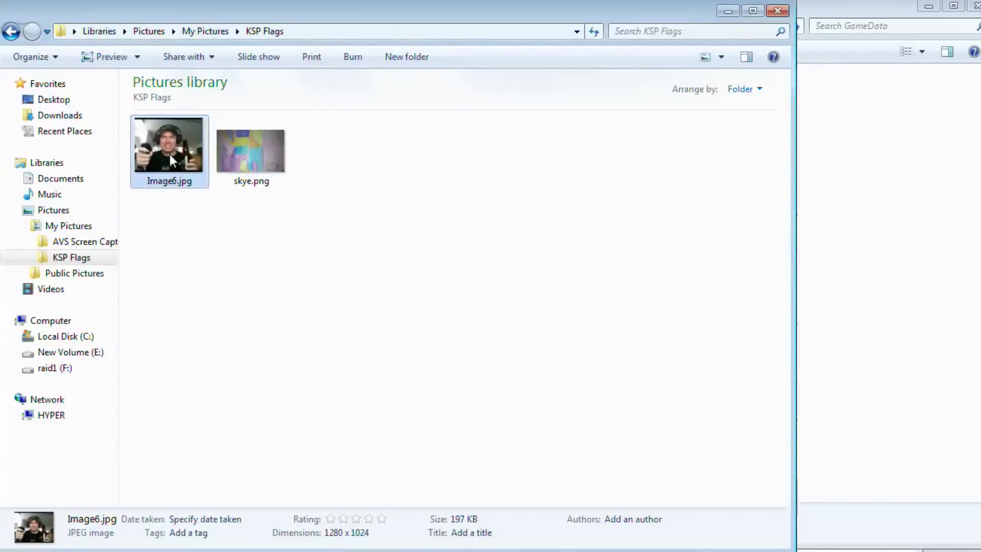
right_click(169, 155)
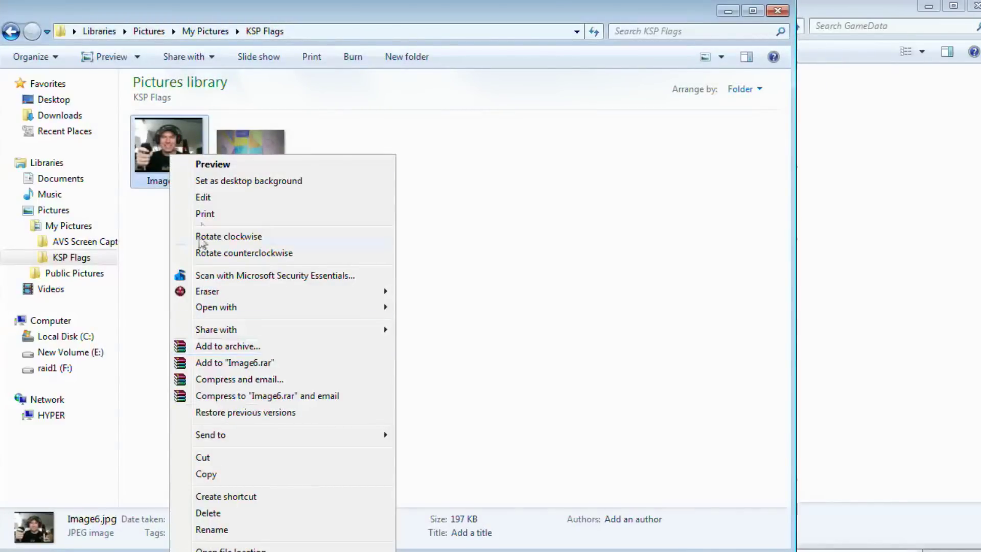
click(214, 200)
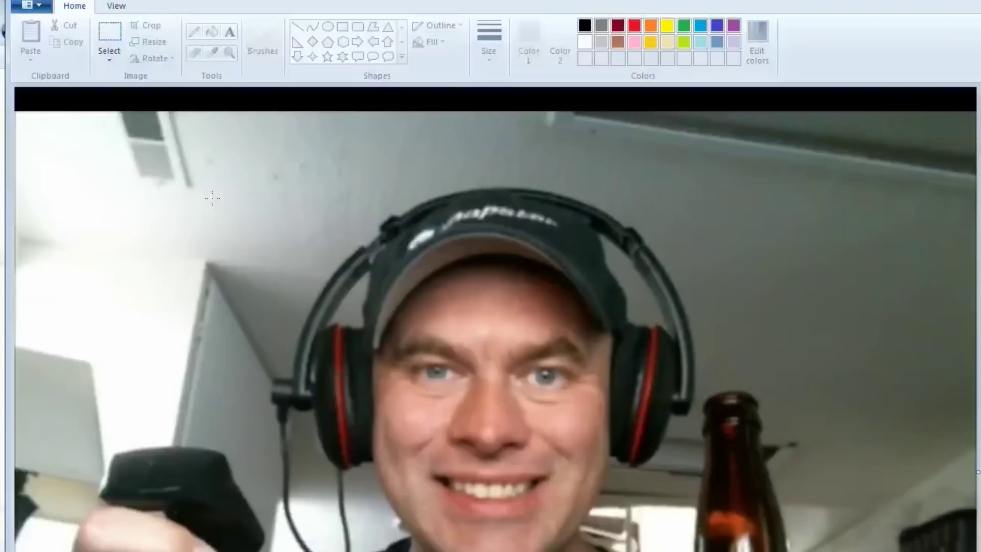
Crop the photo to a full-width rectangle that excludes the black bars along its upper and lower edges
scroll(495, 319, down, 1)
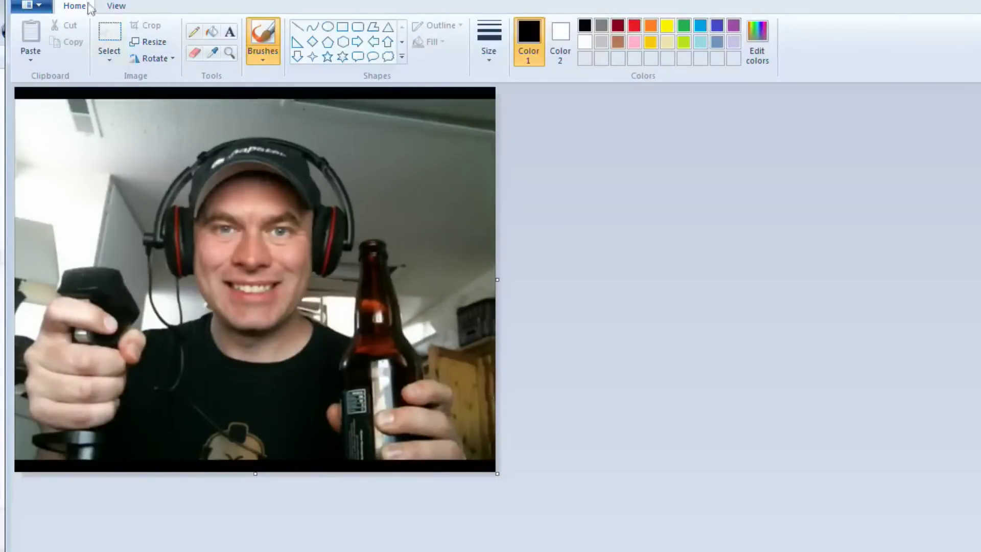
click(110, 33)
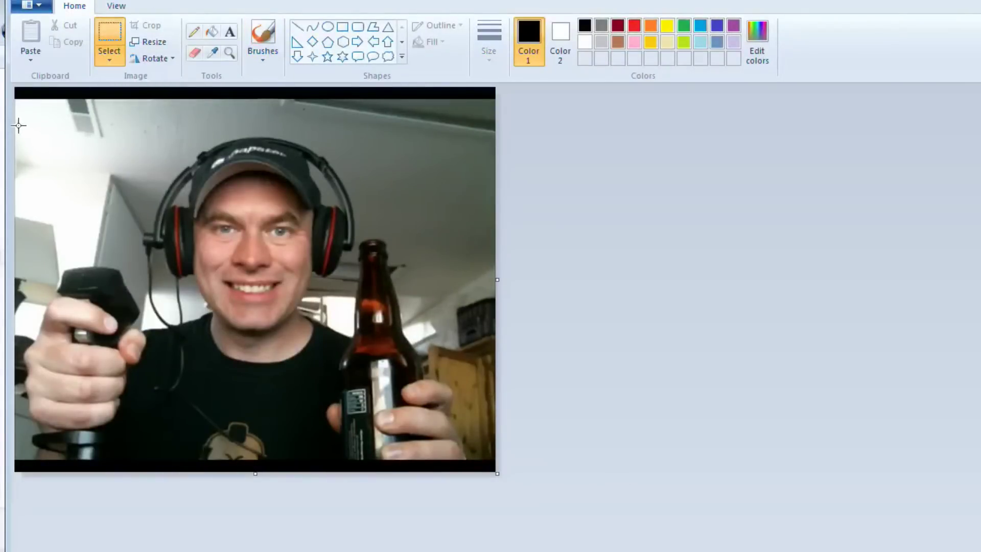
drag(18, 130, 494, 430)
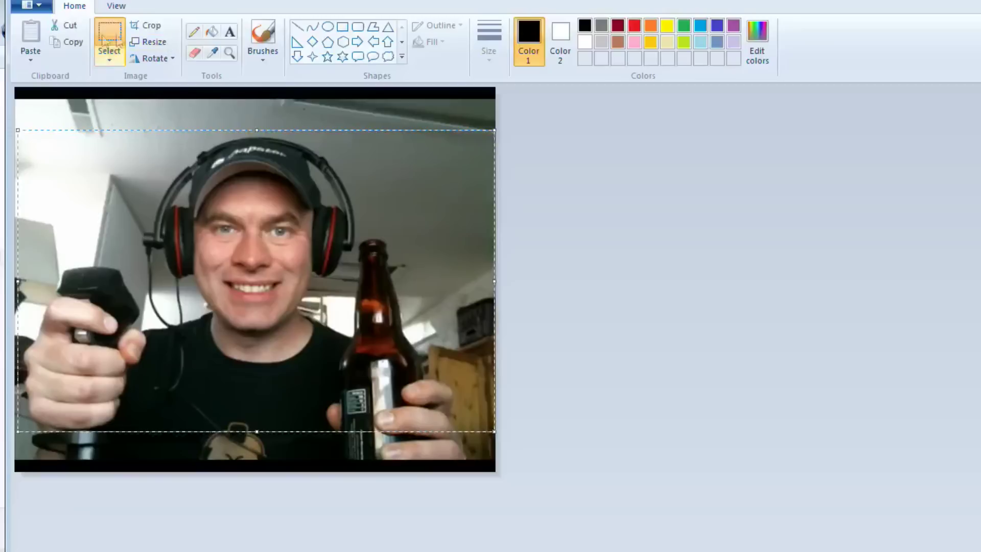
click(145, 25)
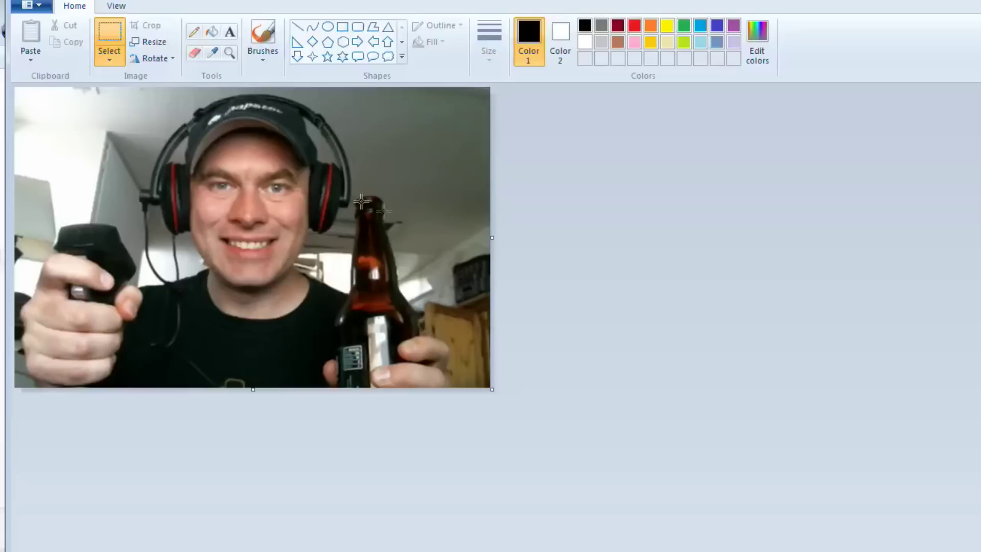
Resize the picture to 256 percent horizontally and 160 percent vertically without maintaining the aspect ratio
click(150, 43)
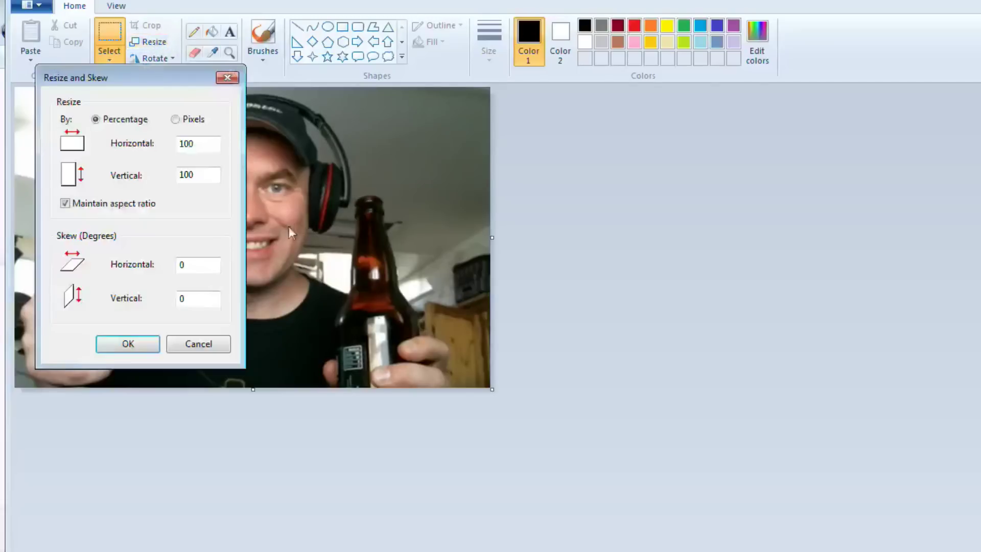
click(65, 204)
double_click(213, 143)
text(256)
double_click(213, 175)
text(16)
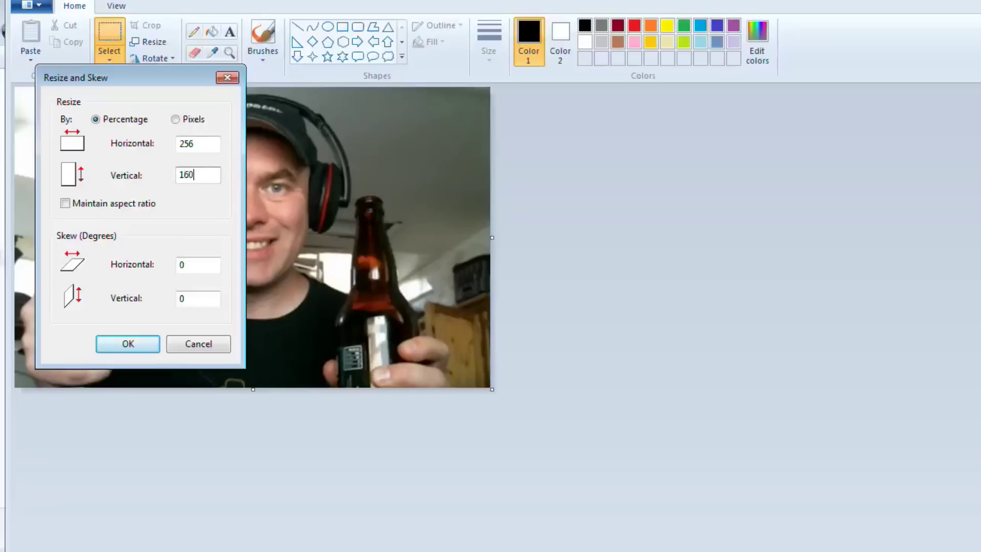
click(131, 348)
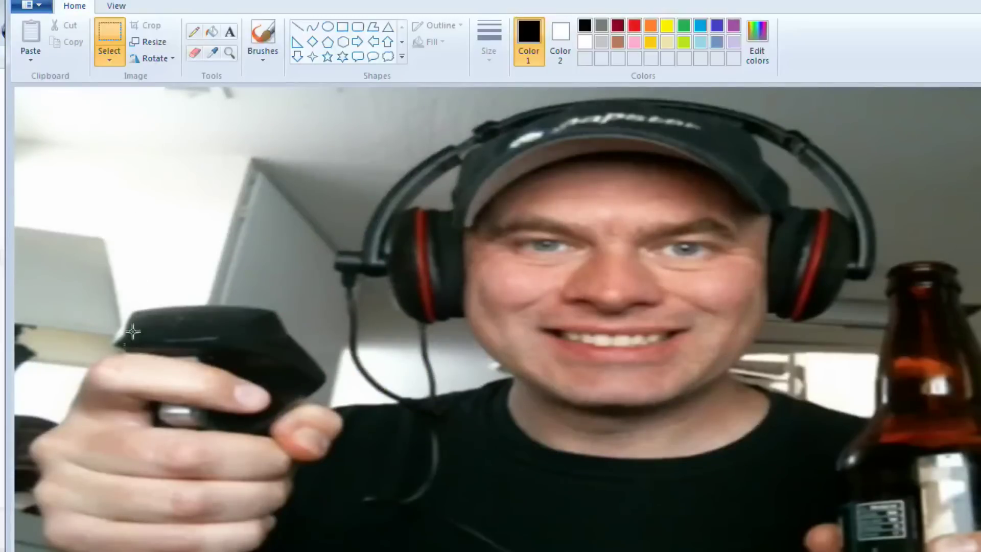
Resize the picture by pixels to 256 horizontal by 160 vertical without maintaining the aspect ratio
click(155, 42)
click(64, 204)
click(177, 121)
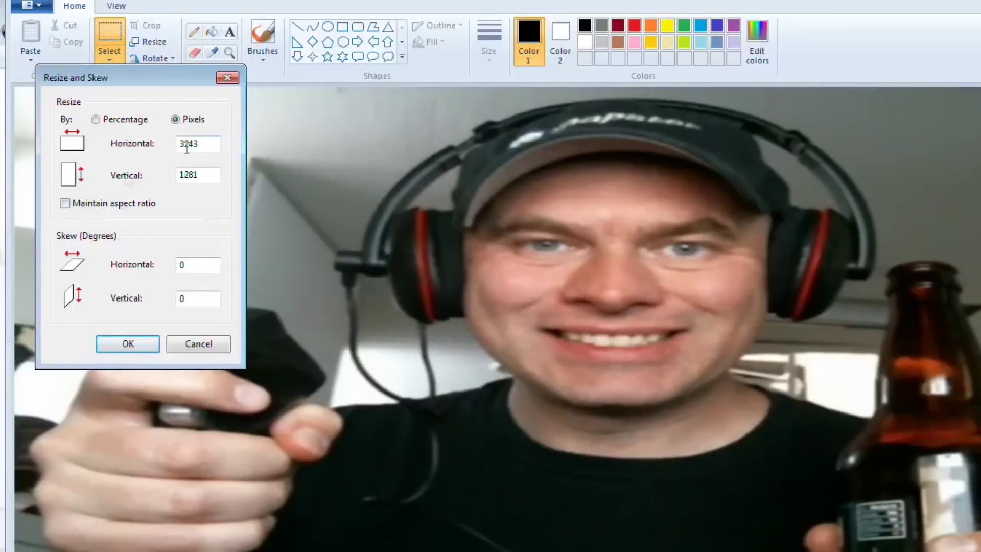
click(65, 204)
click(65, 204)
drag(203, 144, 113, 130)
text(256)
double_click(203, 174)
text(1)
click(125, 343)
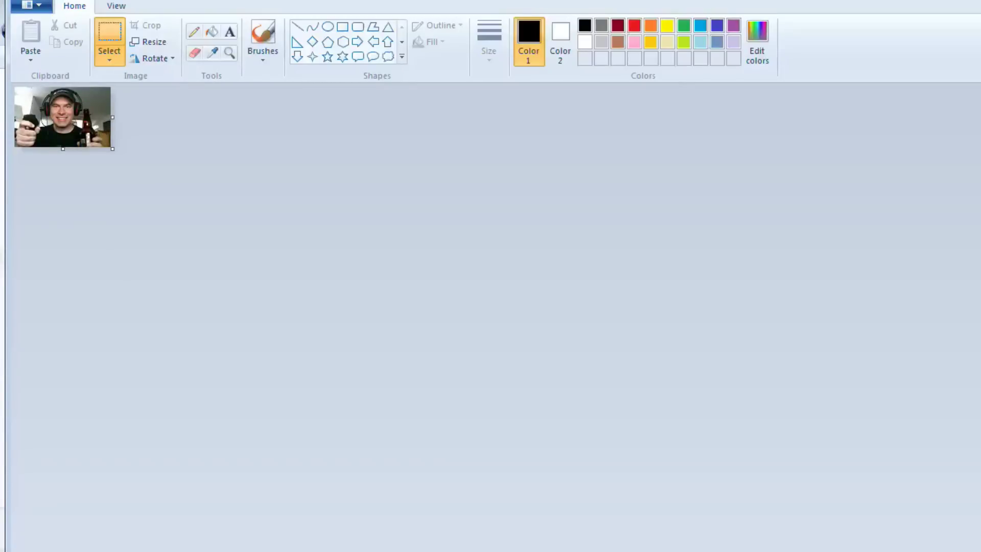
scroll(304, 268, up, 5)
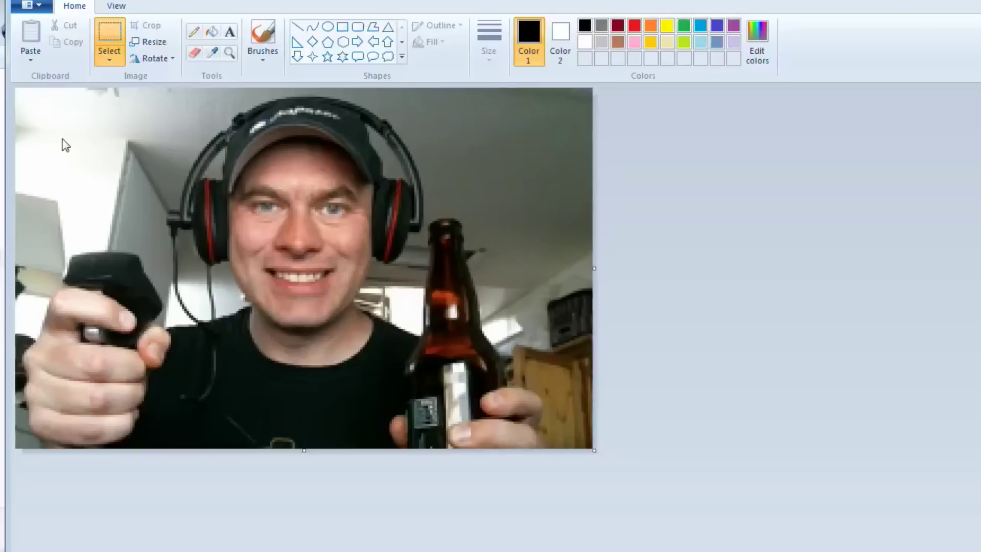
Save the resized picture as flysage.png in the KSP Flags pictures folder
key(ctrl+s)
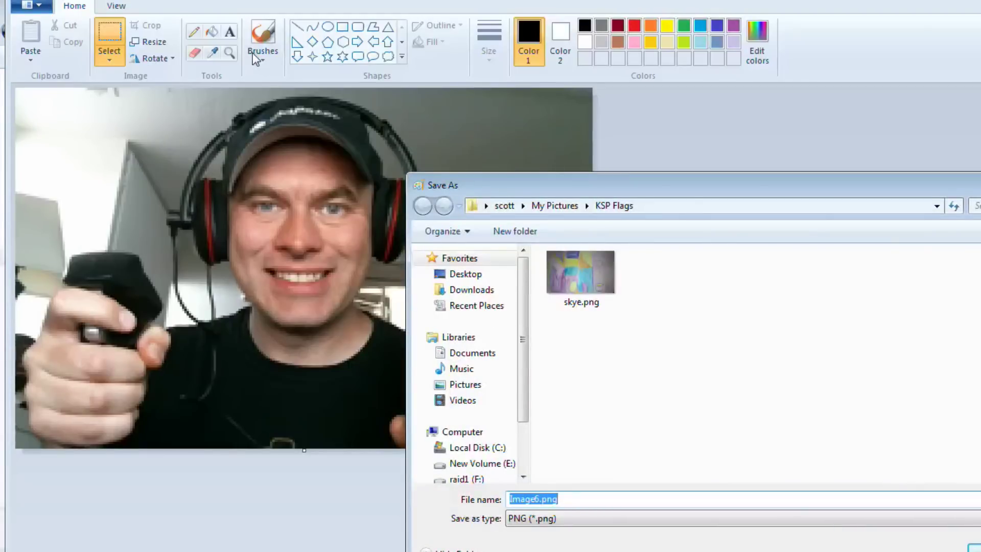
text(flys)
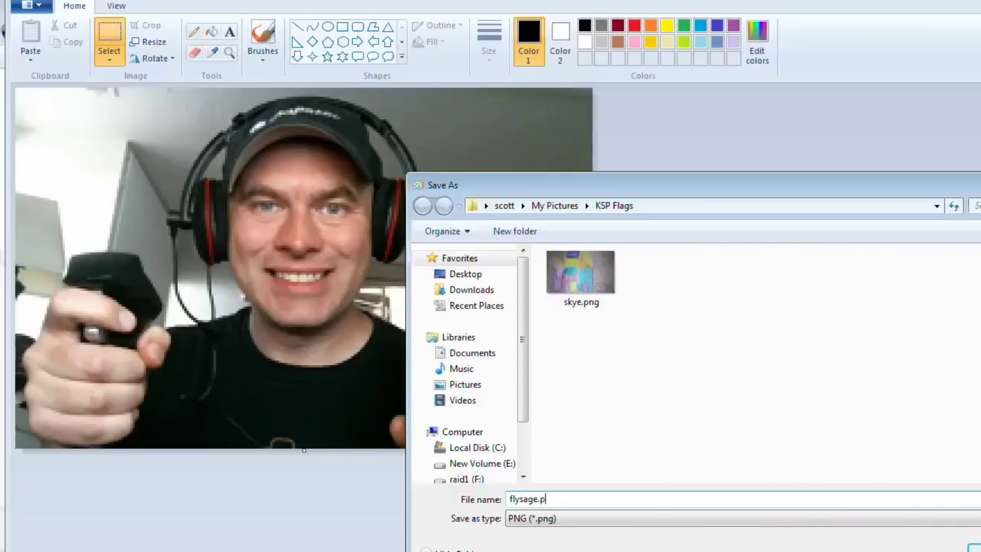
key(Return)
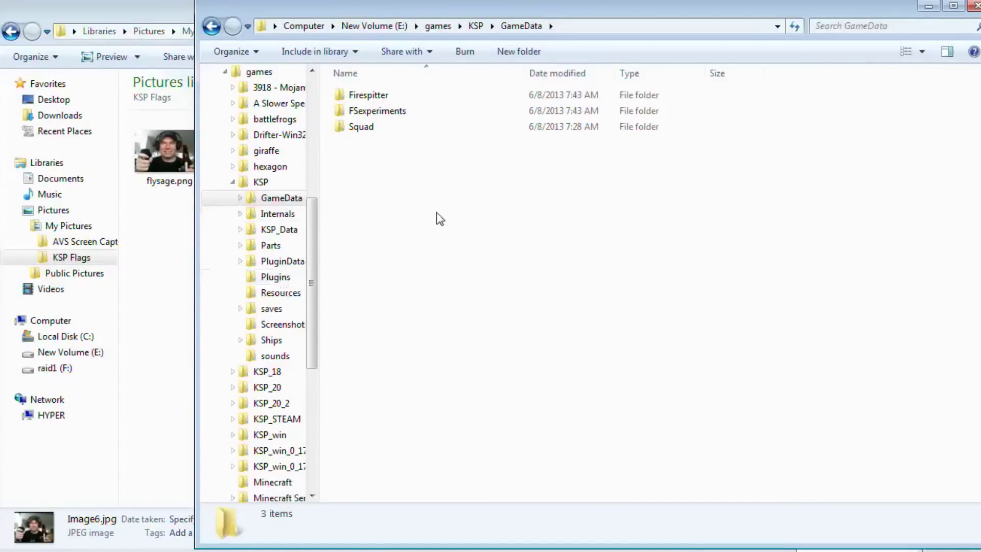
Create a personal folder in the KSP GameData folder, named with the mod author's first name
right_click(437, 213)
mouse_move(528, 425)
click(674, 409)
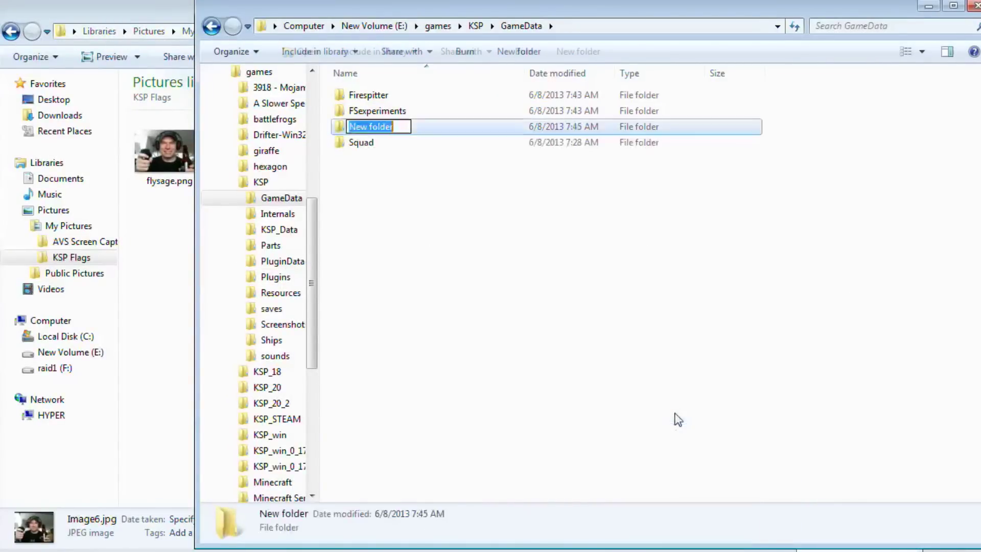
text(Scott)
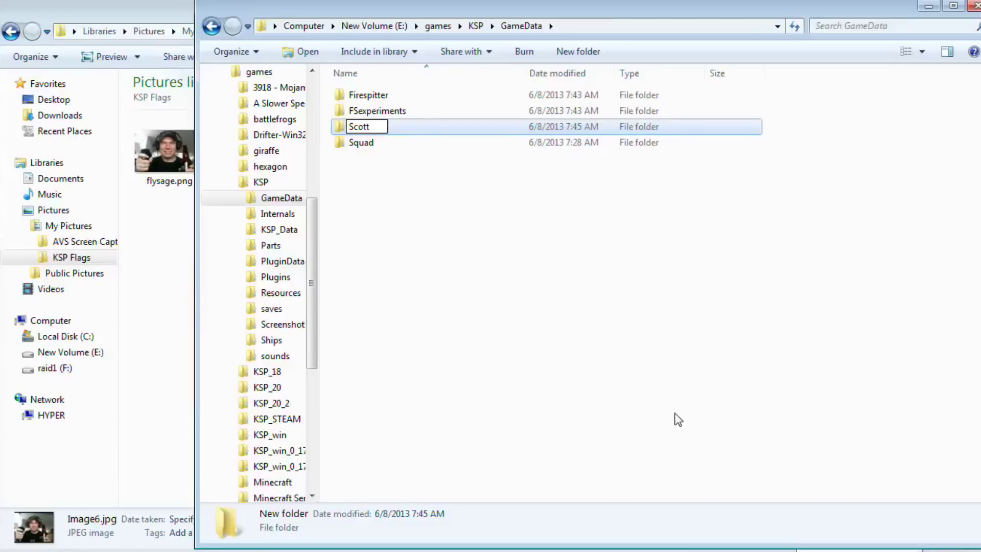
key(Return)
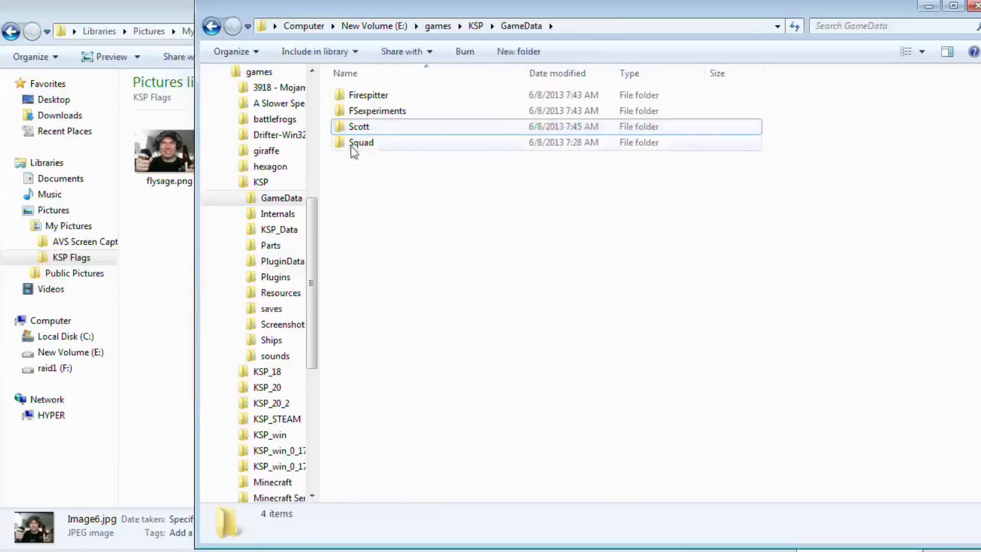
Create a subfolder named Flags inside the new personal folder in GameData
double_click(370, 128)
right_click(390, 200)
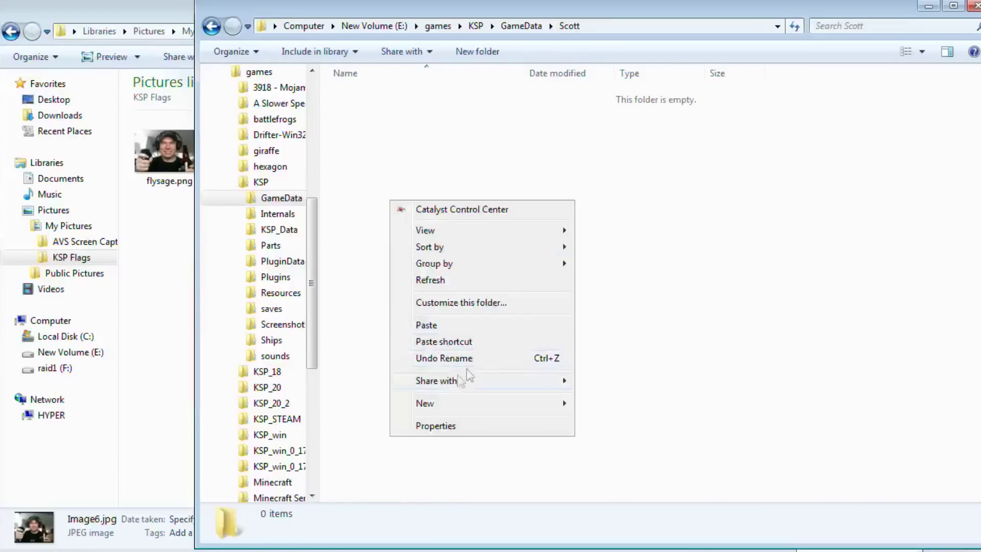
mouse_move(458, 408)
click(605, 408)
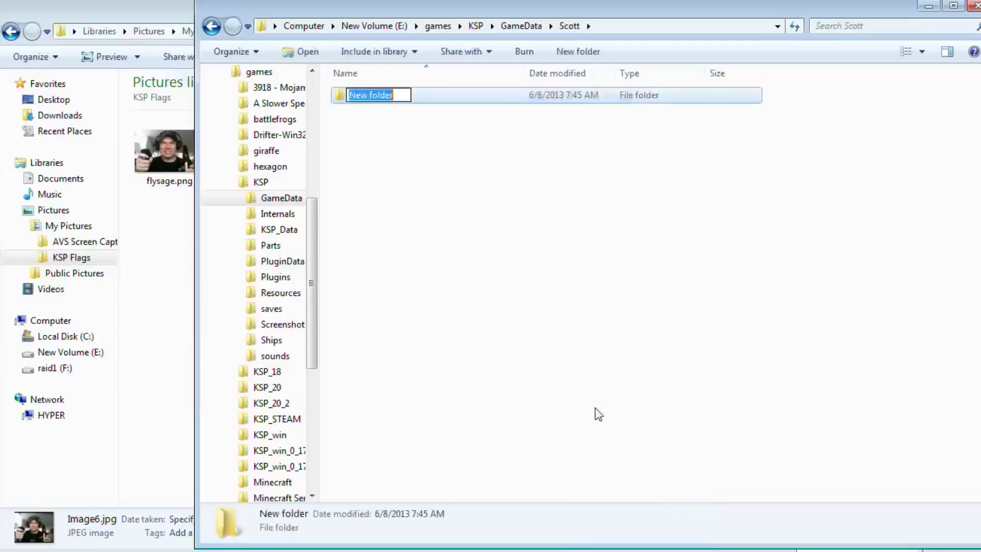
text(Flags)
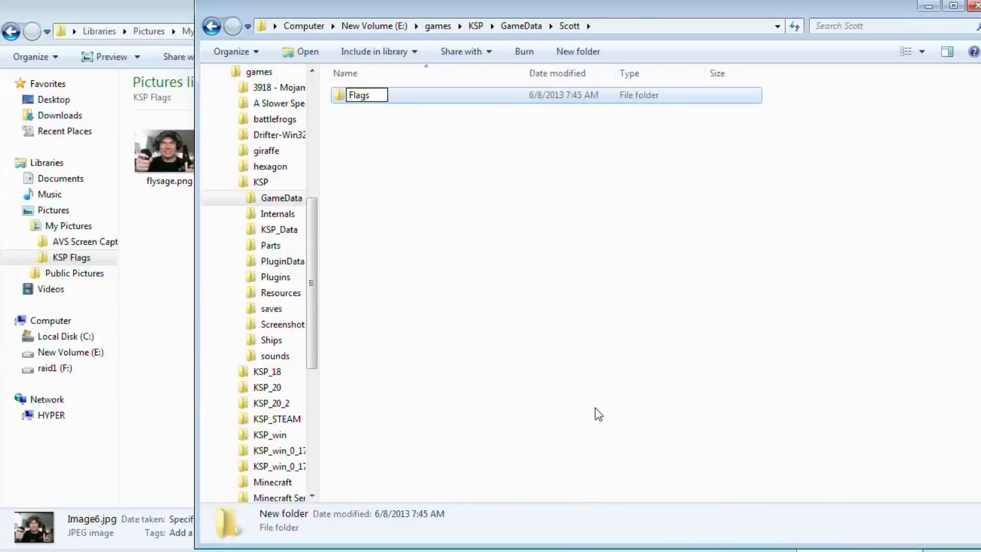
key(Return)
Copy flysage.png and skye.png from the KSP Flags pictures folder into the new Flags folder
double_click(377, 100)
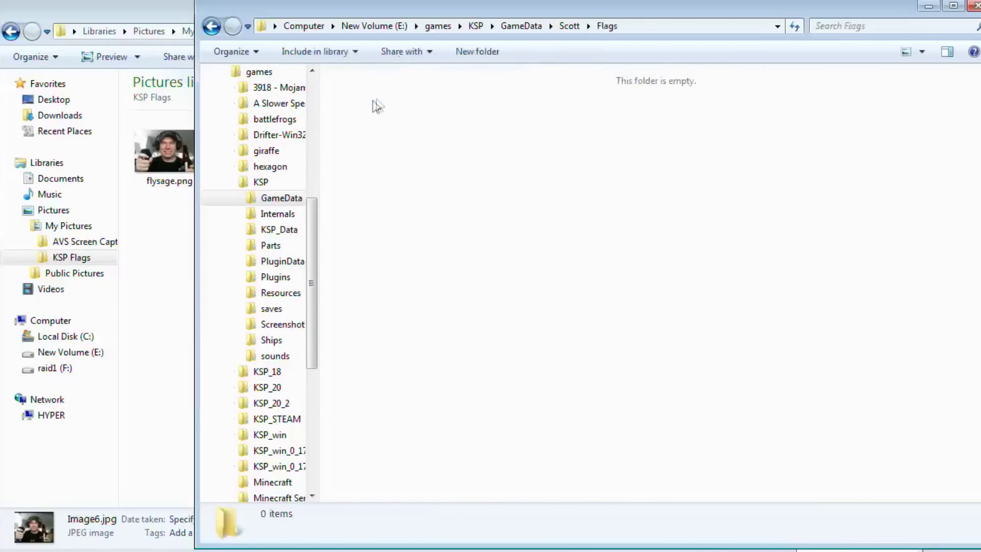
click(164, 149)
ctrl+click(327, 166)
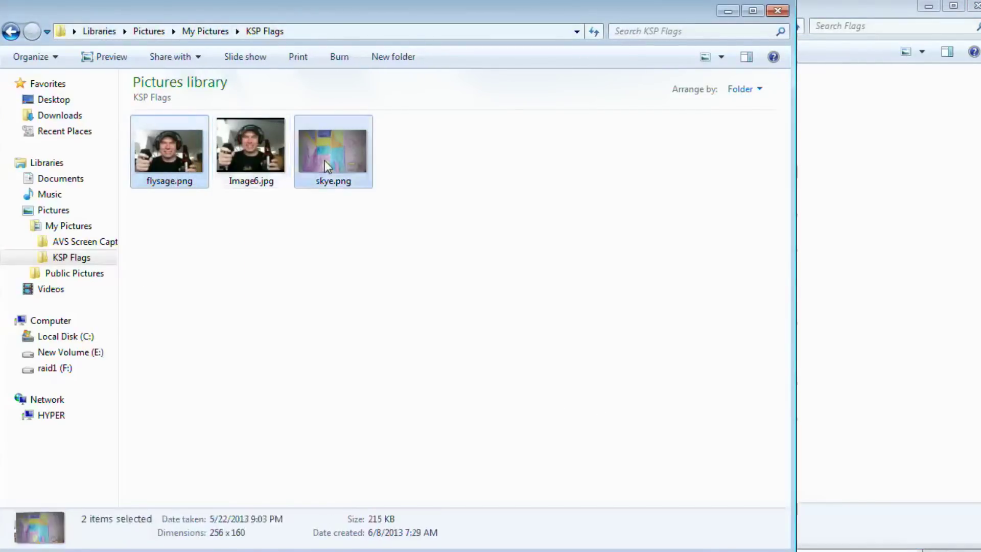
double_click(327, 166)
click(802, 56)
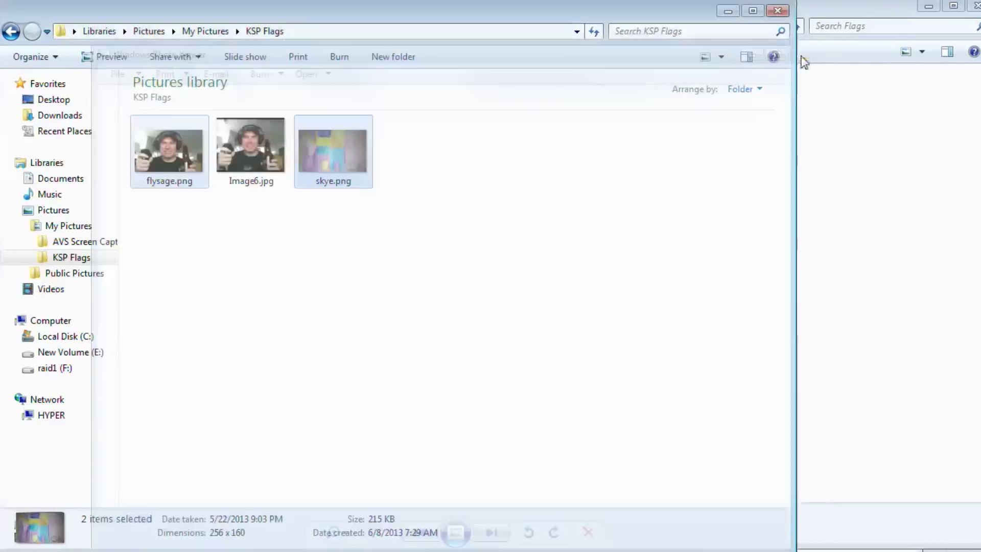
click(846, 263)
key(ctrl+v)
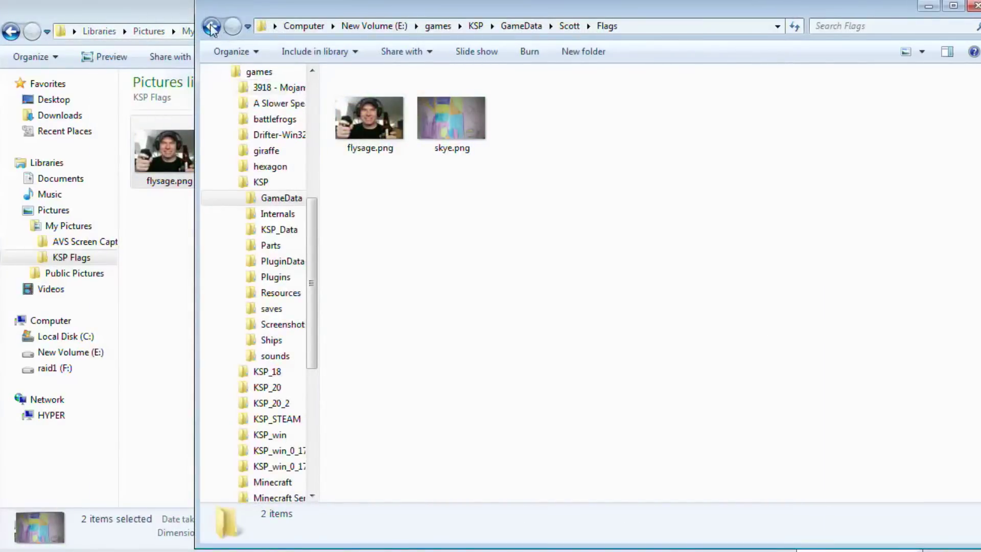
Return to the games\KSP folder, launch KSP.exe, and move the game window to the upper edge of the screen
click(211, 27)
click(211, 27)
click(211, 26)
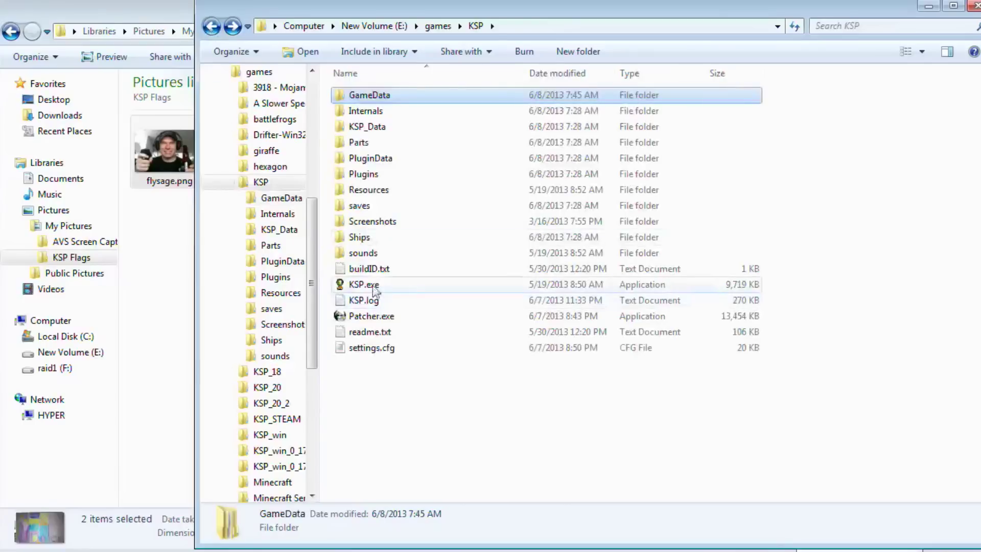
double_click(359, 284)
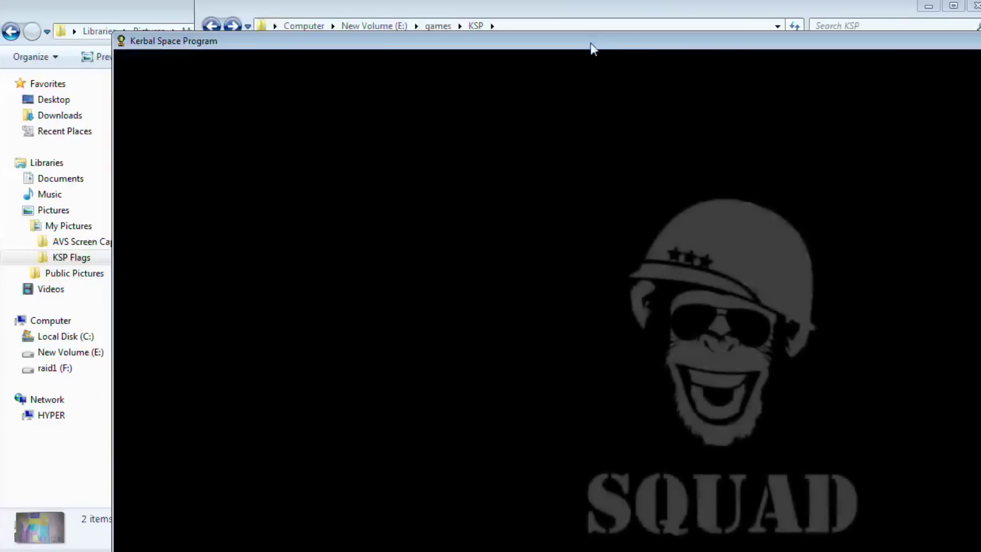
drag(591, 43, 481, 4)
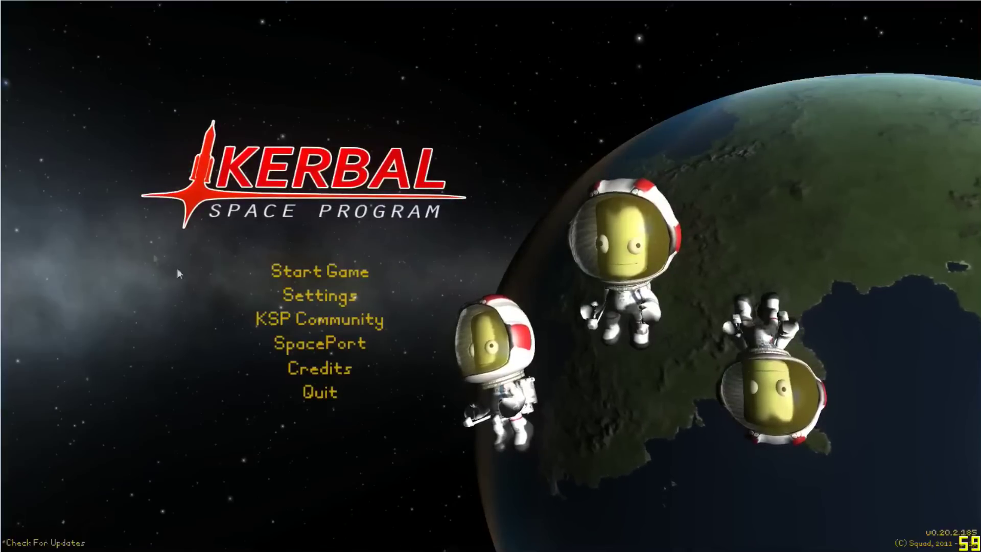
Set up a new game in Kerbal Space Program with the player name test
click(300, 268)
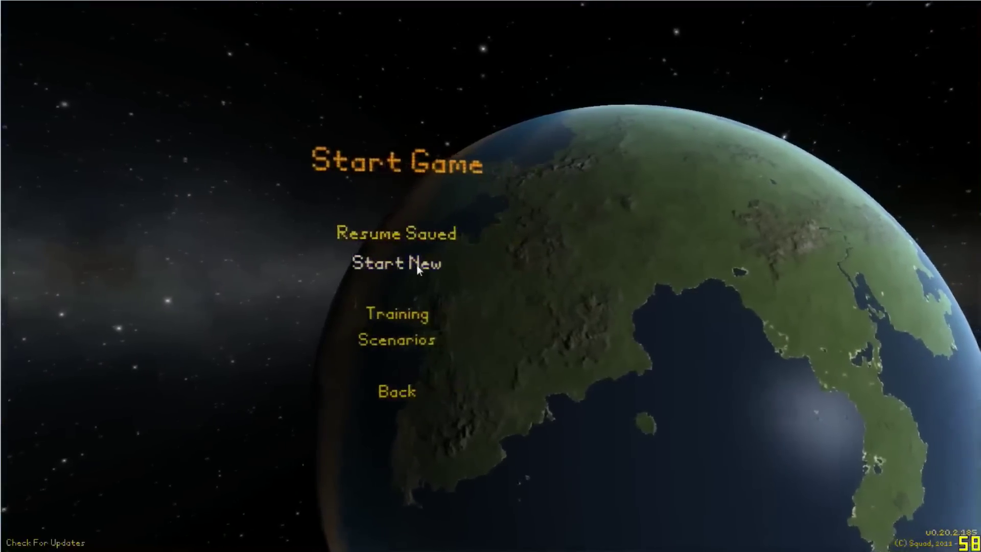
click(415, 265)
click(535, 244)
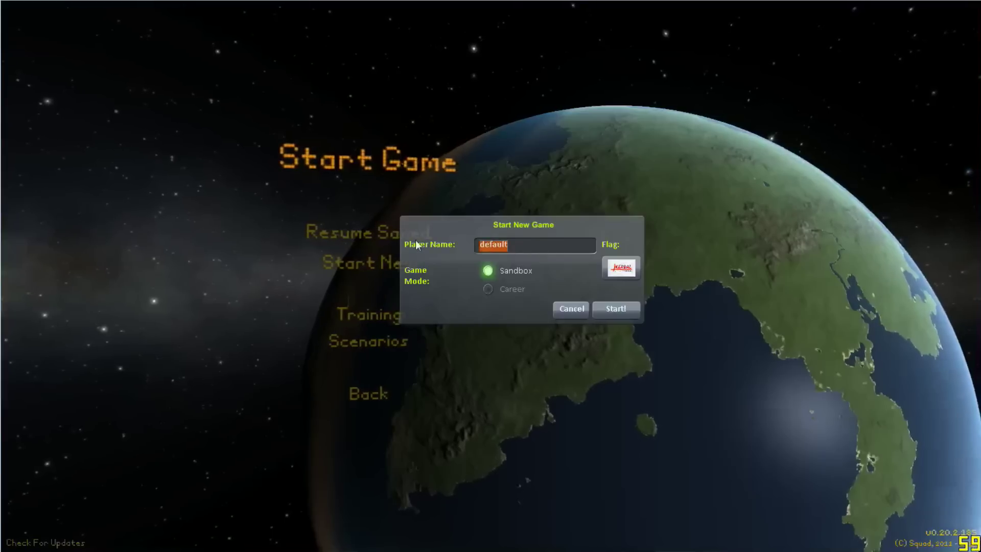
text(test)
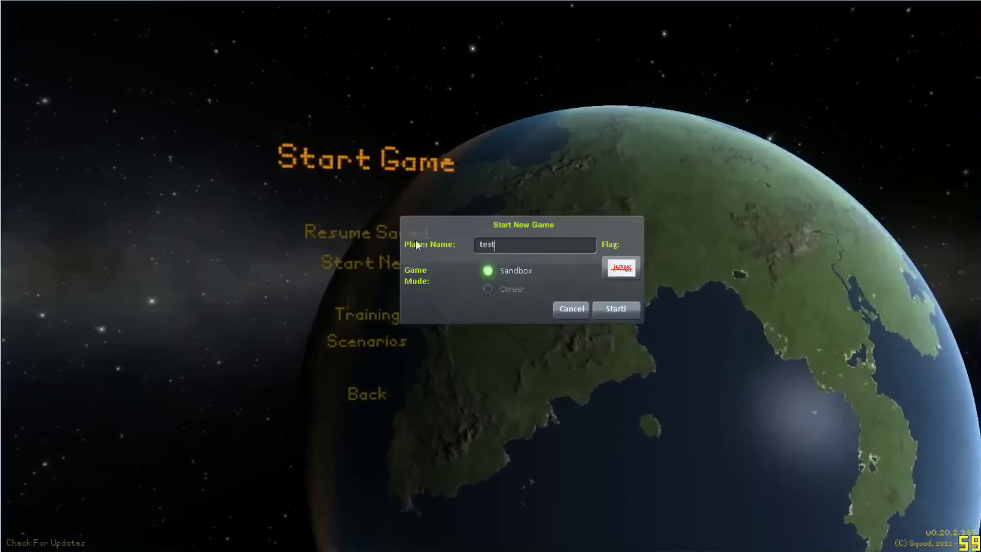
Choose the custom flysage flag for the new game and start it in Sandbox mode
click(631, 269)
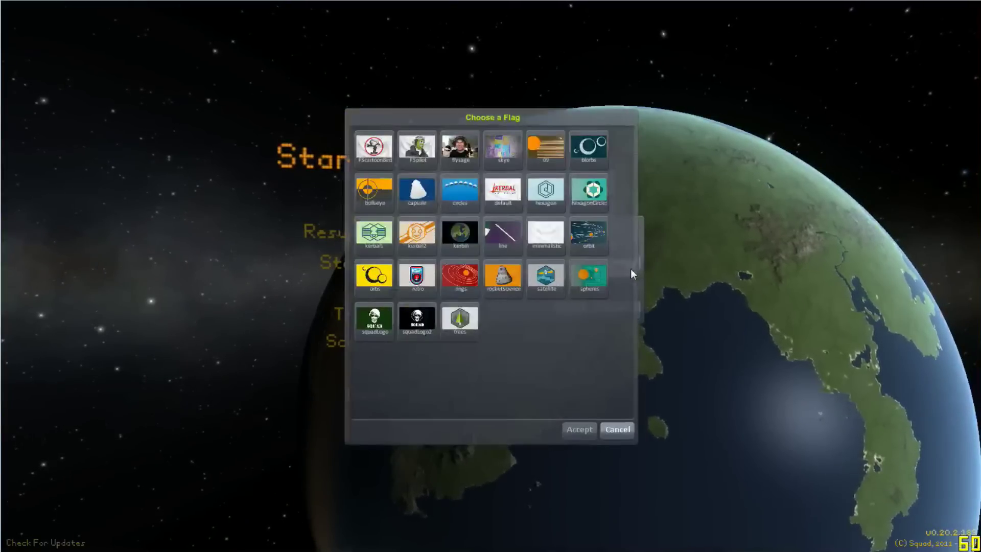
click(461, 149)
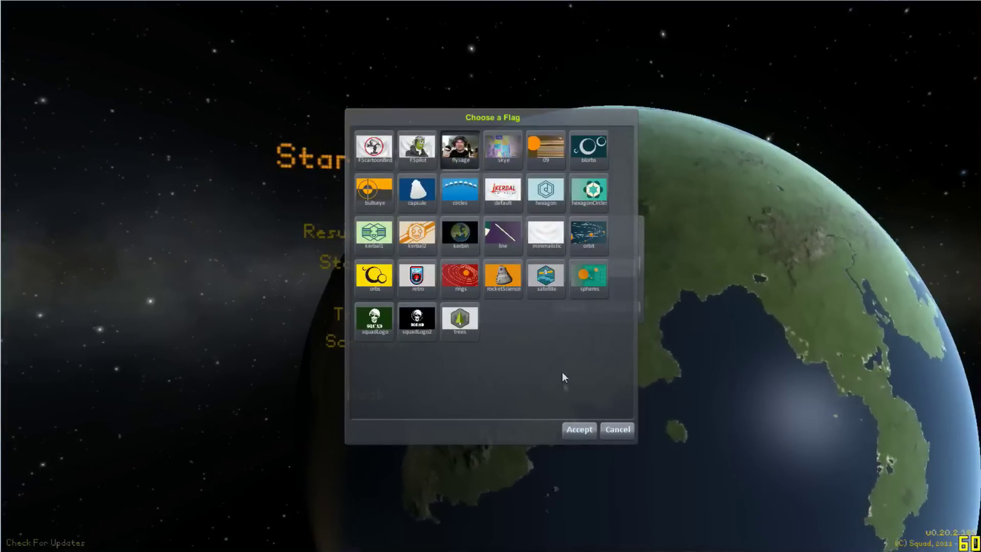
click(580, 434)
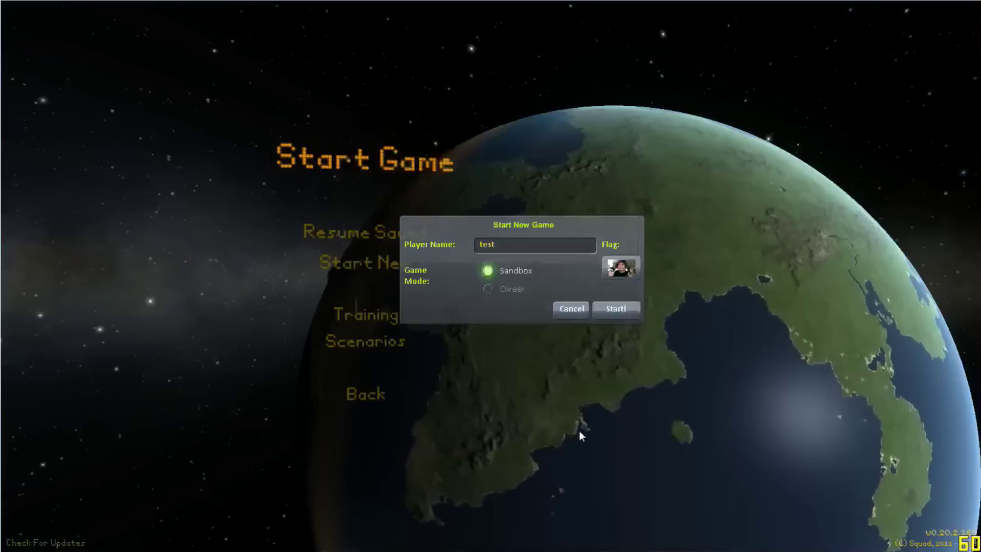
click(621, 312)
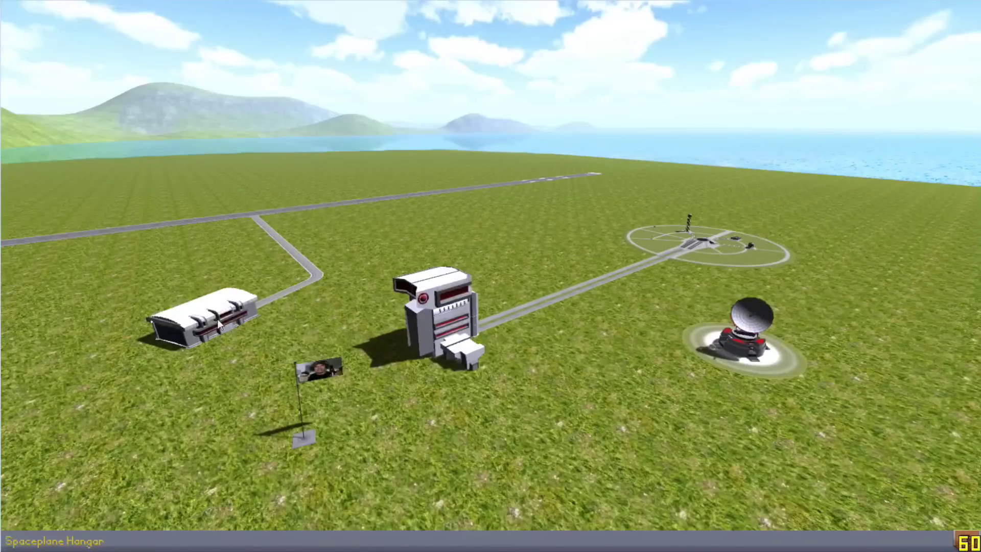
Enter the craft editor from the space center, and open the GameData folder of games\KSP in File Explorer
click(217, 319)
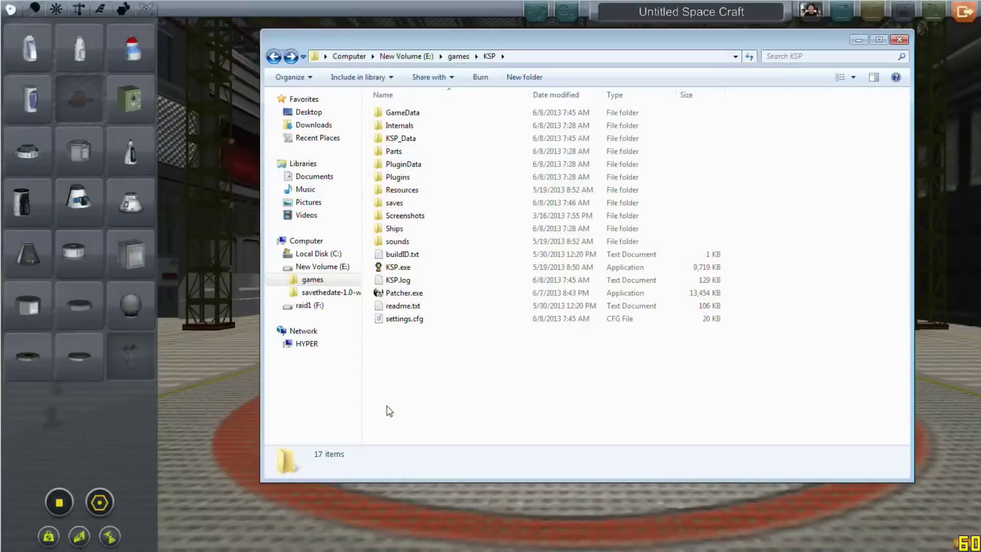
click(400, 113)
double_click(399, 114)
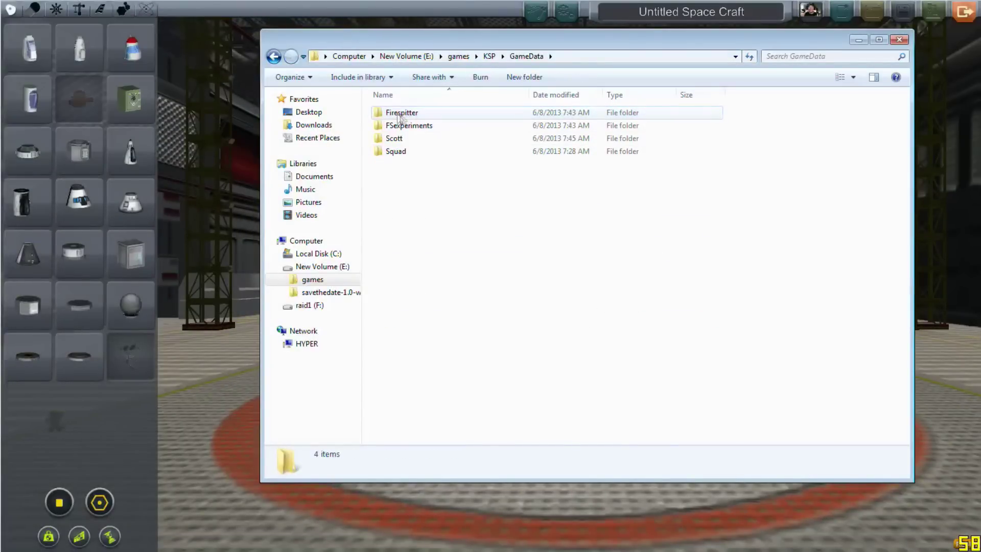
Copy all the craft files from the Example Craft folder inside GameData\Firespitter
double_click(402, 113)
click(410, 117)
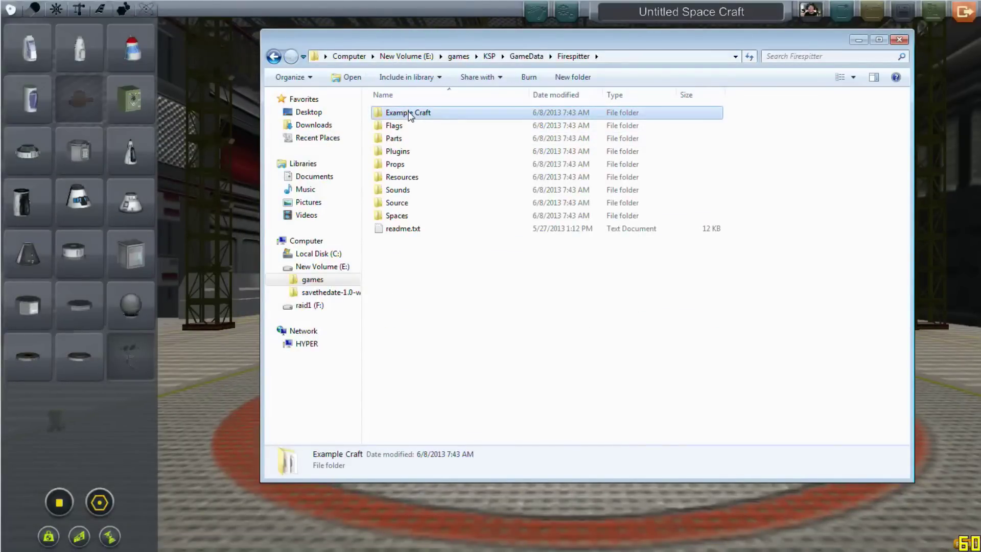
double_click(411, 117)
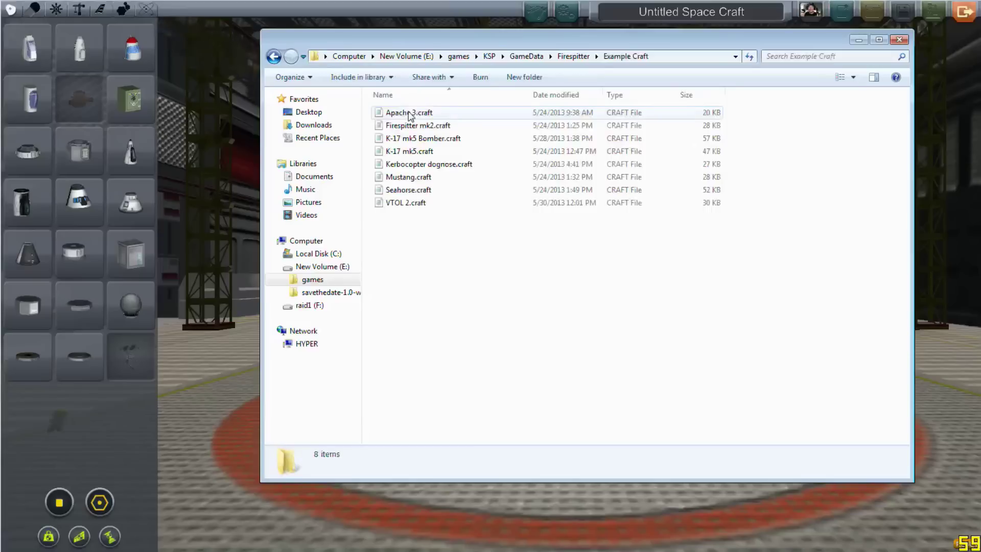
shift+click(417, 203)
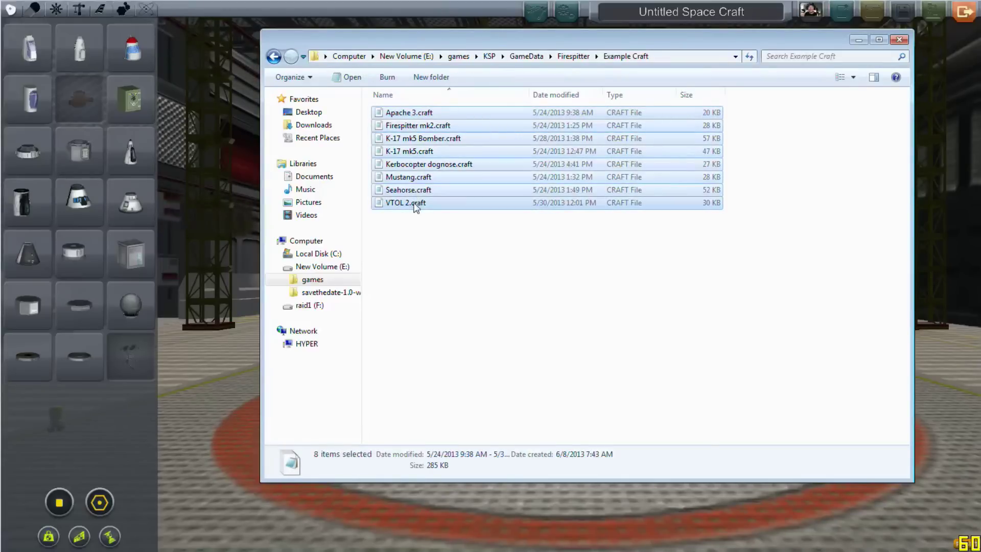
Paste the copied craft files into the SPH folder under KSP\Ships
click(275, 57)
click(275, 57)
click(275, 57)
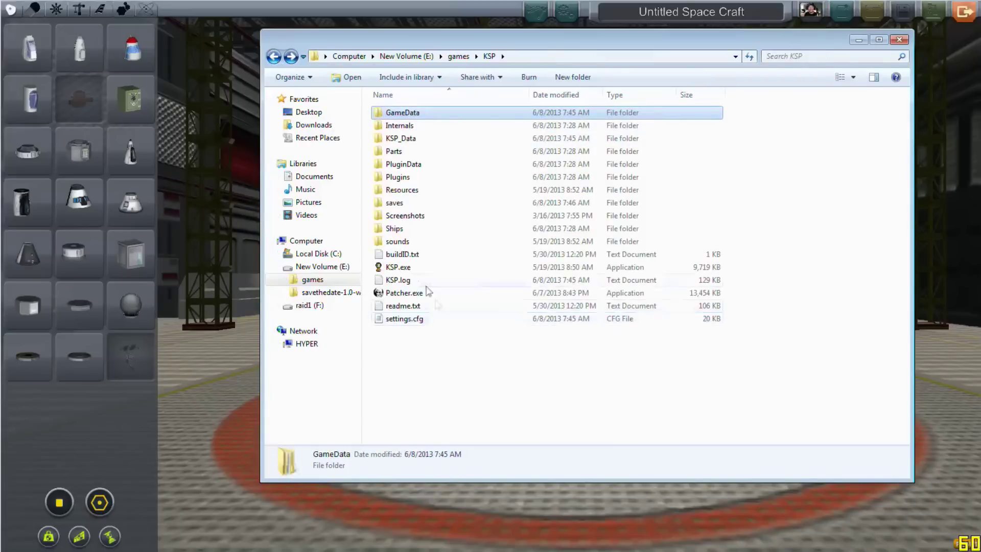
click(398, 232)
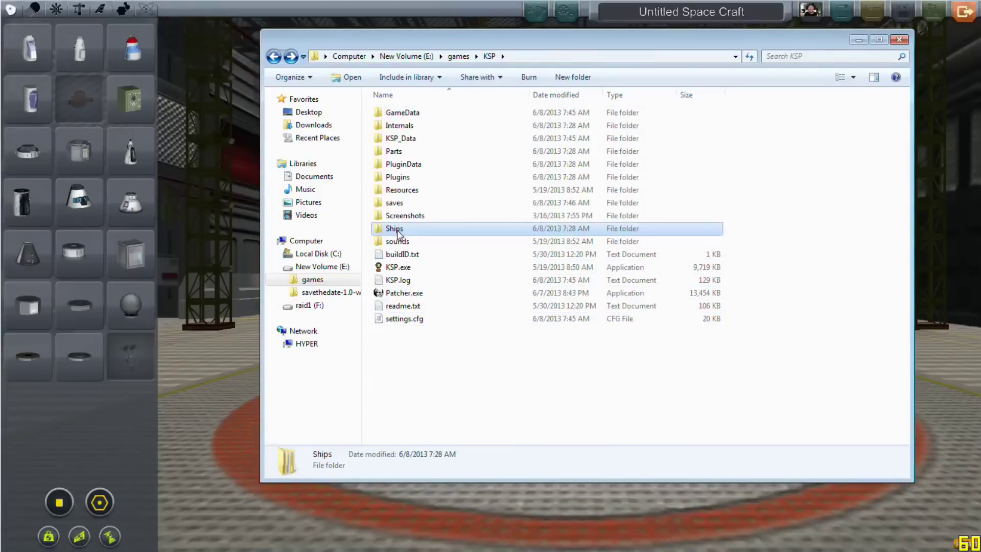
double_click(398, 231)
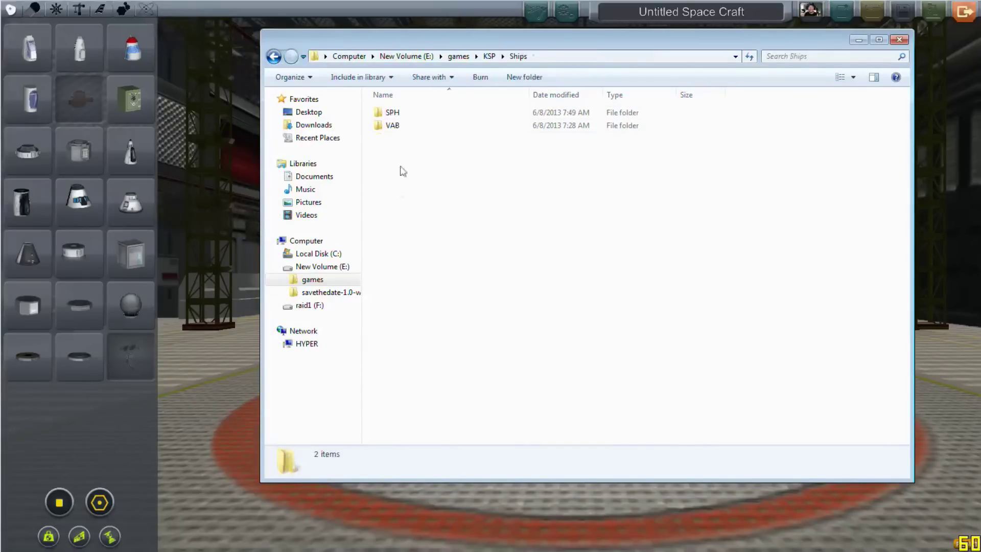
double_click(394, 113)
key(ctrl+v)
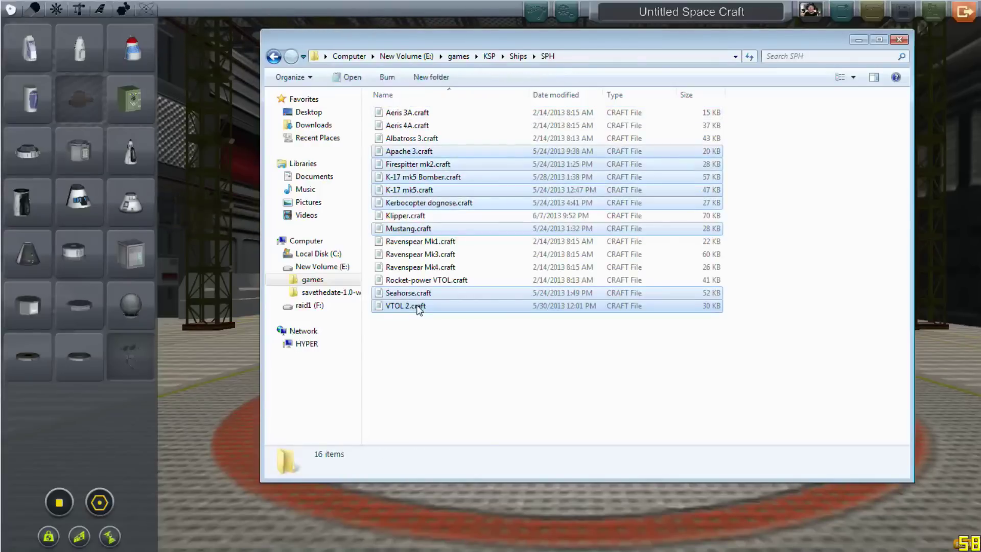
Switch back to Kerbal Space Program and load the Mustang stock craft in the Spaceplane Hangar
click(516, 314)
click(918, 258)
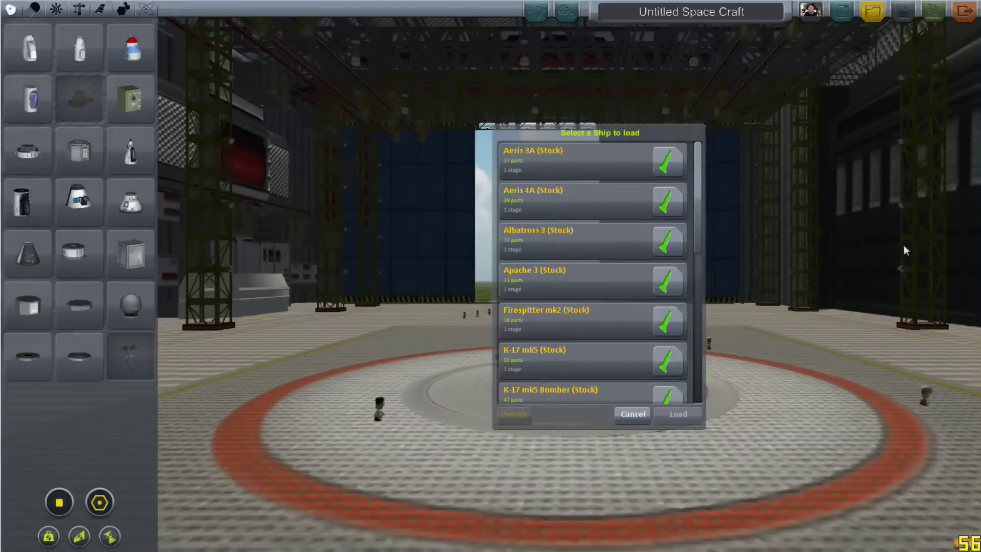
click(626, 415)
click(870, 14)
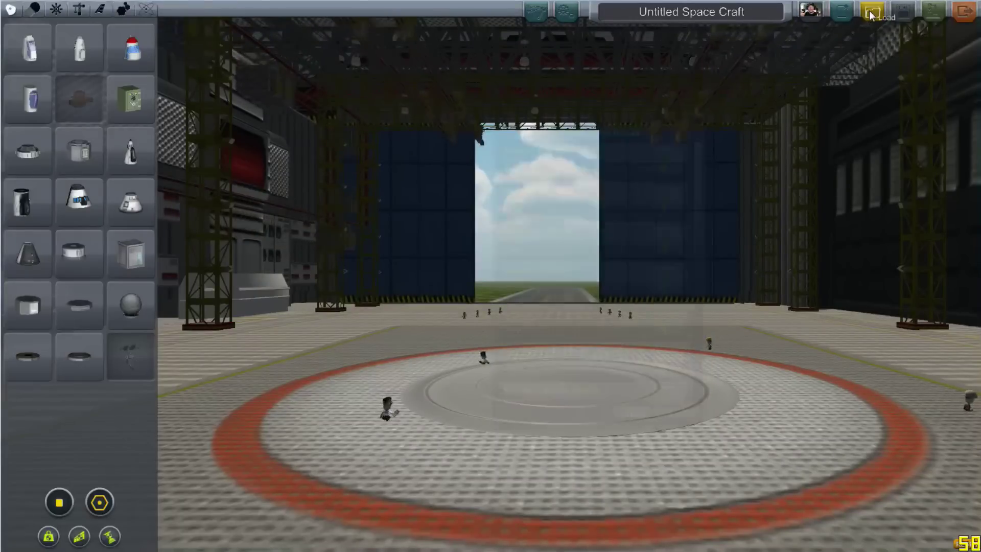
drag(699, 232, 675, 348)
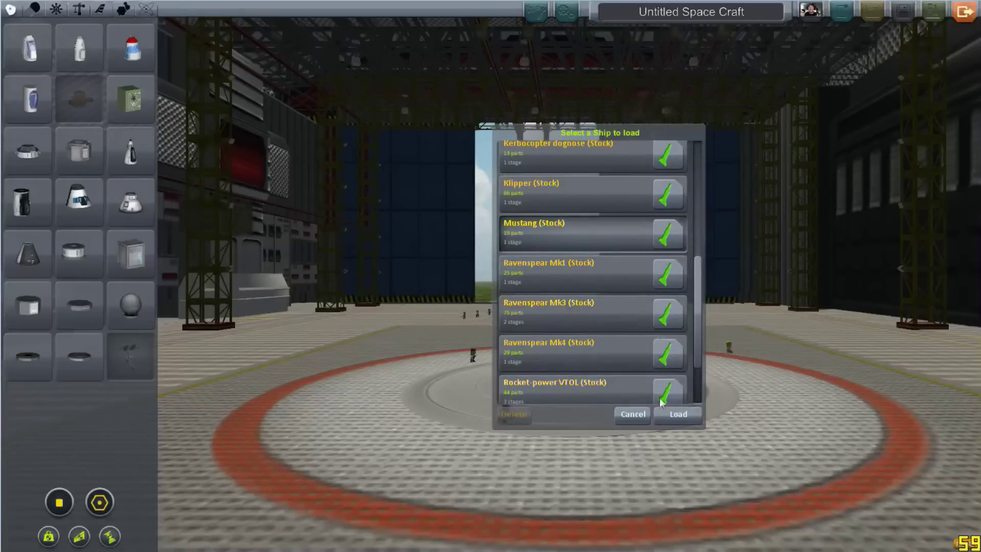
click(674, 421)
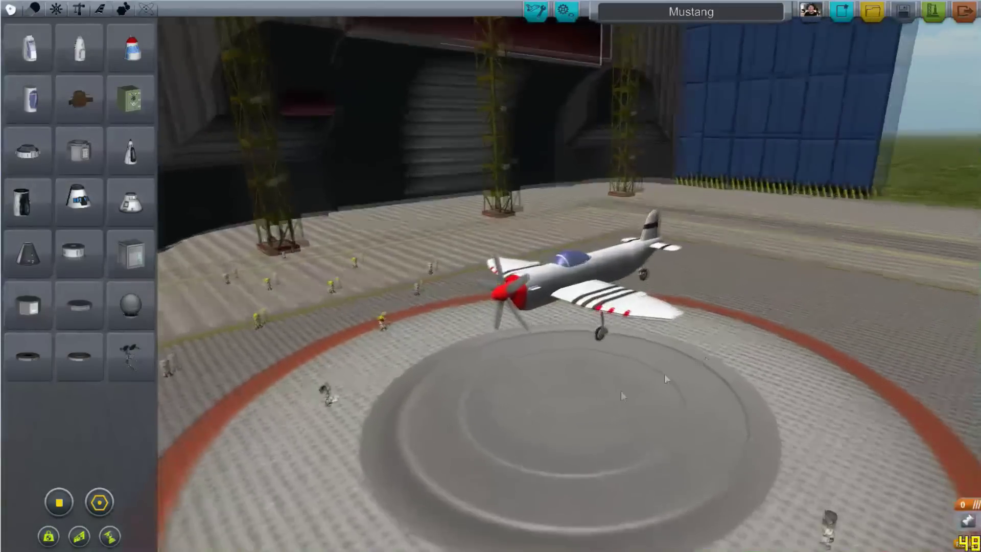
Launch the Mustang onto the runway and close its control info window
drag(664, 373, 139, 461)
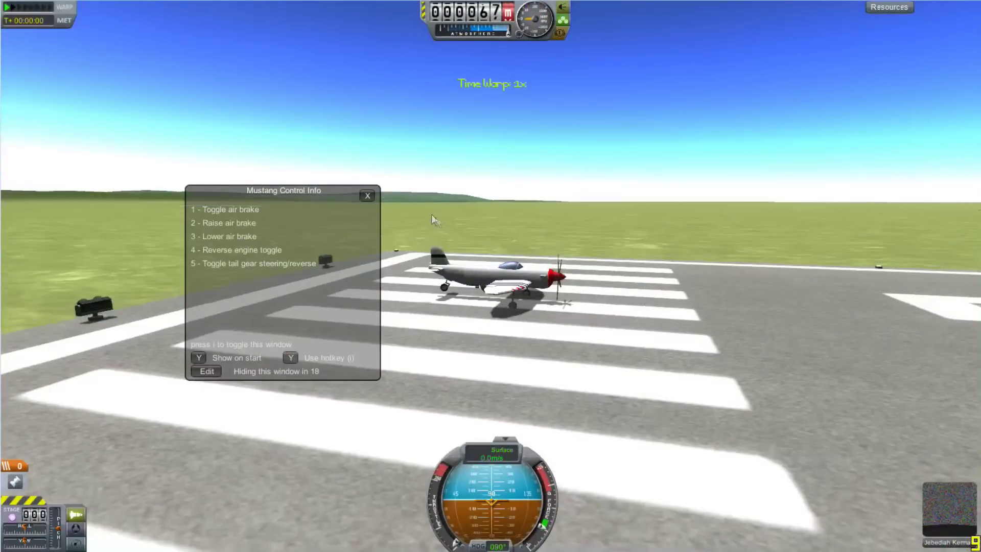
click(368, 195)
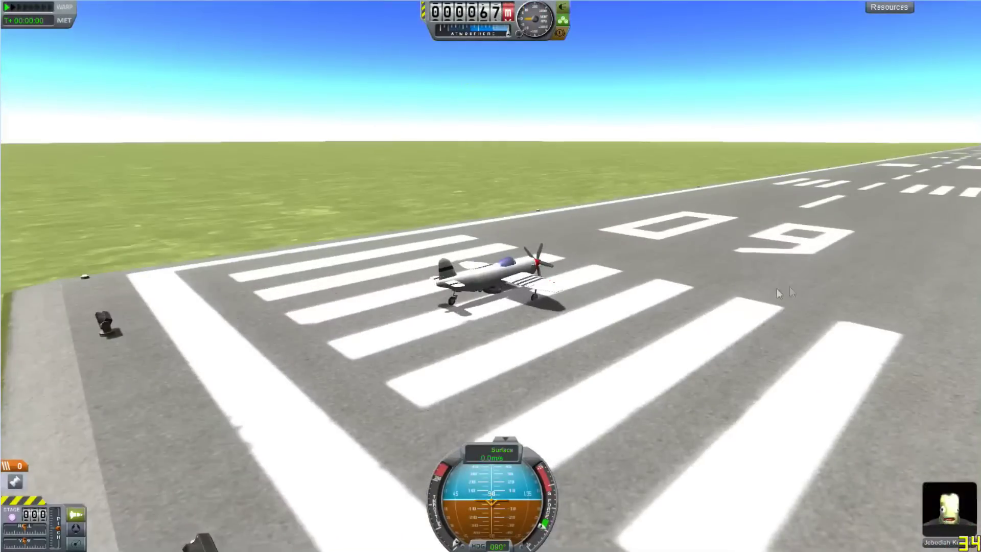
Start the Mustang's engine, take off from the runway, and climb out level over the grass beside it
key(space)
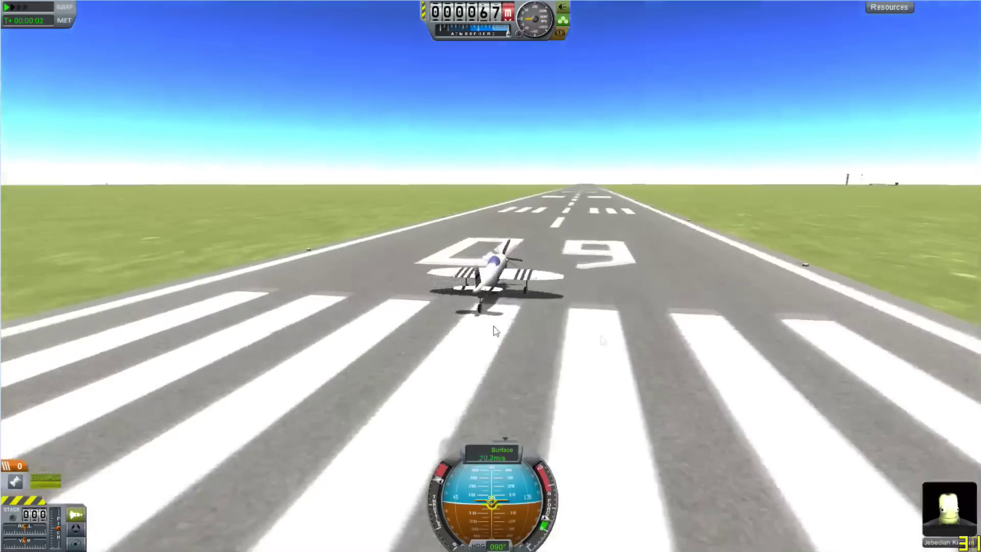
drag(494, 330, 631, 354)
key(s)
drag(537, 330, 697, 315)
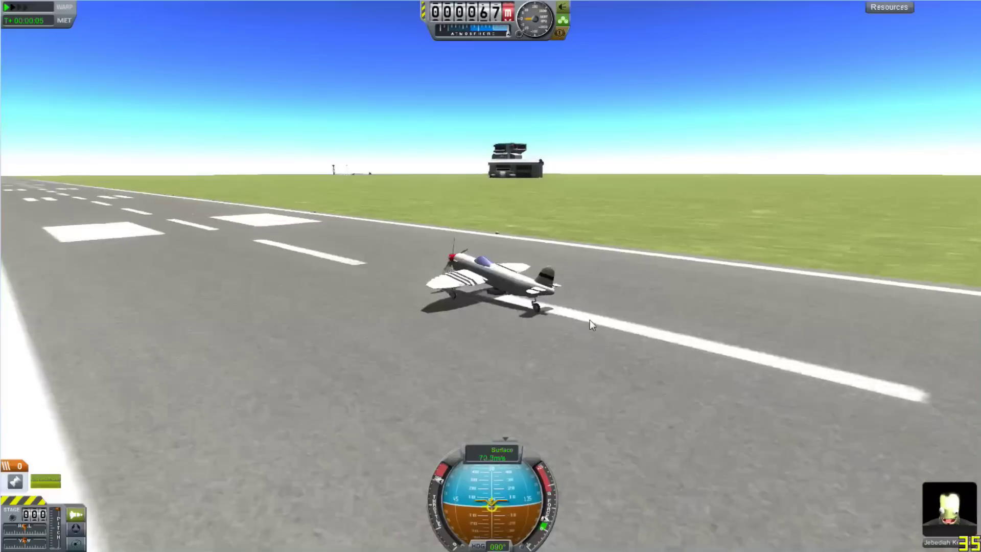
key(e)
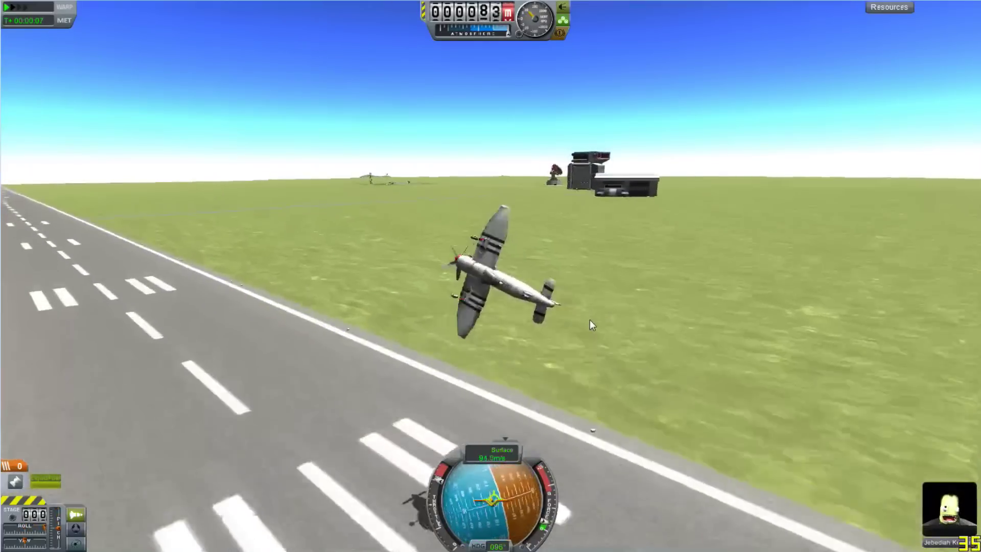
key(x)
mouse_move(590, 320)
mouse_down()
mouse_move(477, 327)
mouse_move(535, 305)
mouse_up()
key(s)
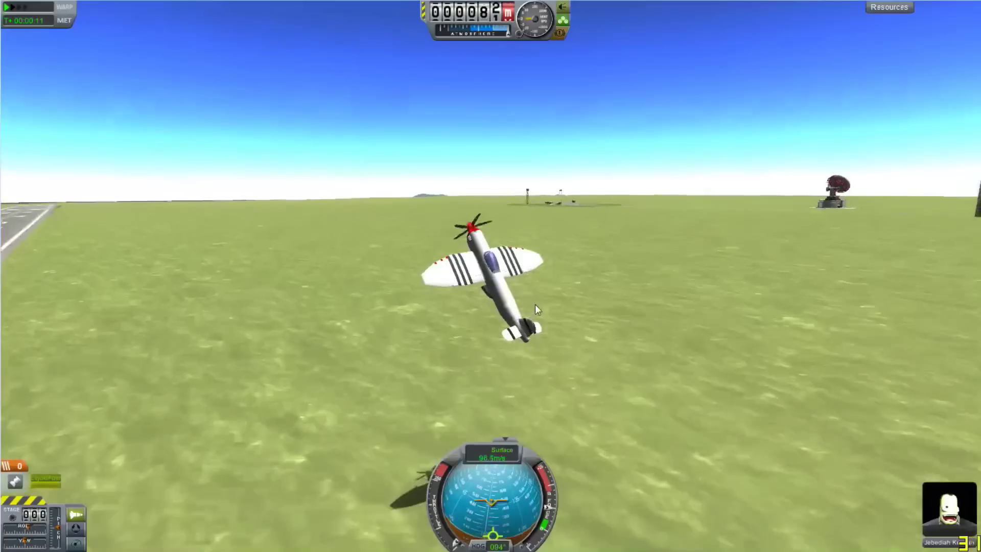
key(s)
drag(580, 280, 519, 347)
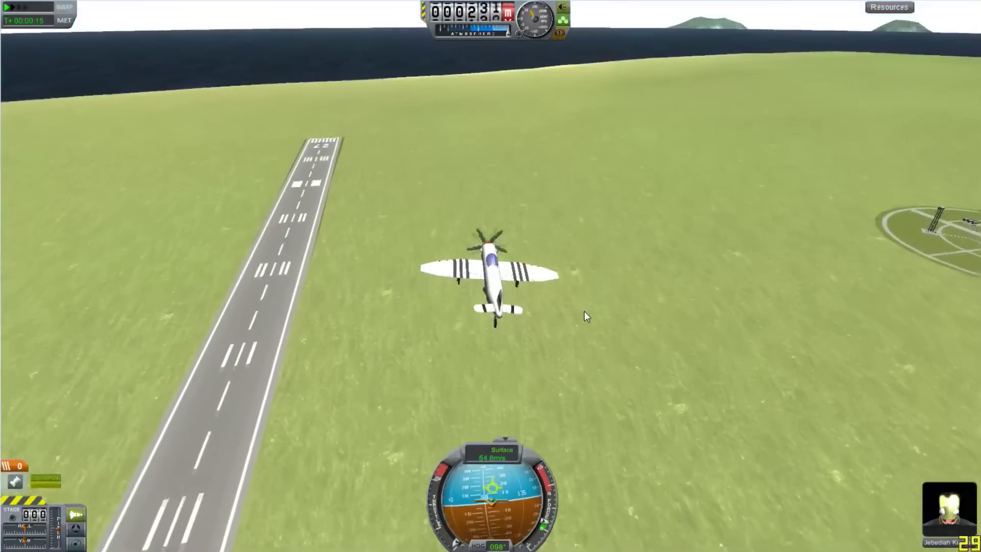
Bank the Mustang away from the runway to a heading of about 140°, level the wings, and descend
key(e)
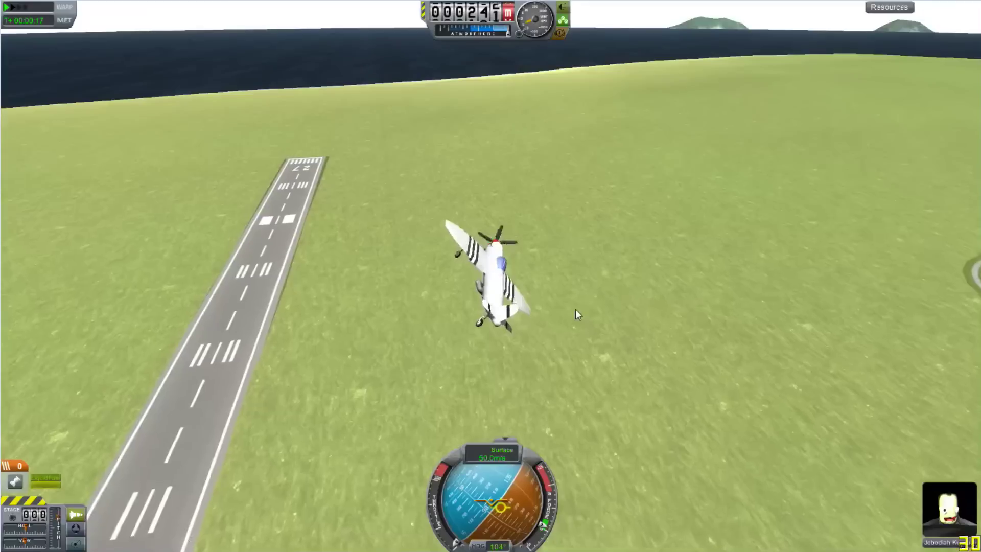
drag(582, 324, 668, 360)
drag(592, 330, 620, 336)
key(q)
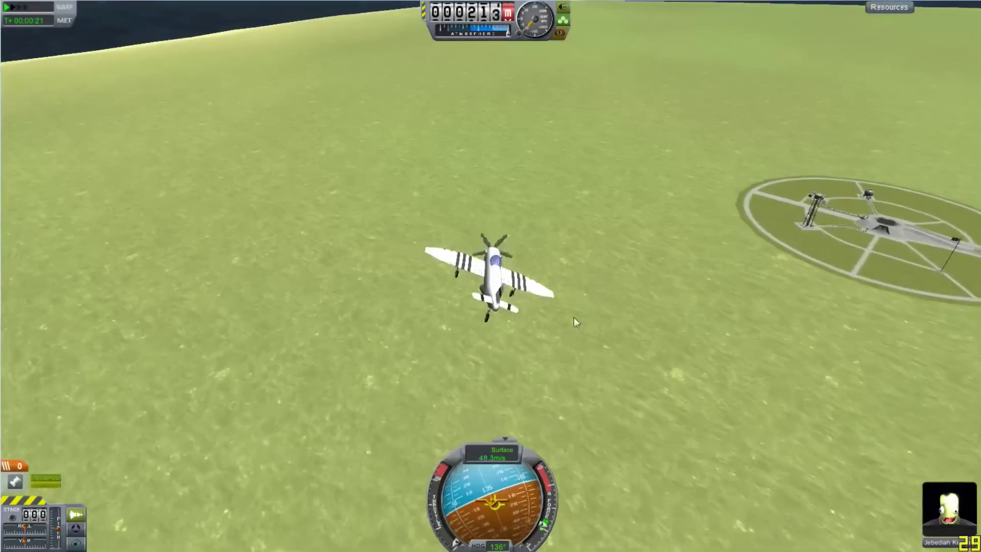
drag(563, 269, 591, 195)
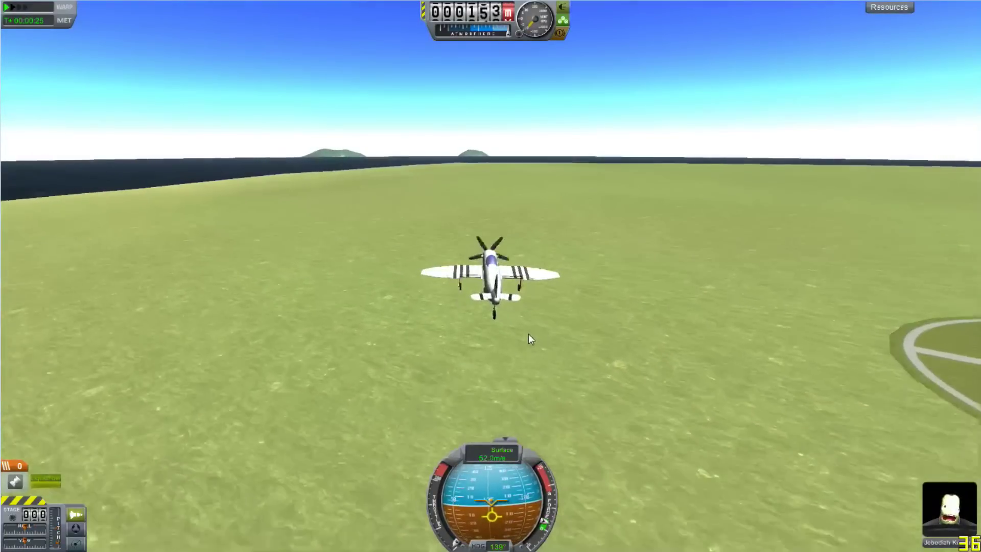
drag(528, 333, 601, 287)
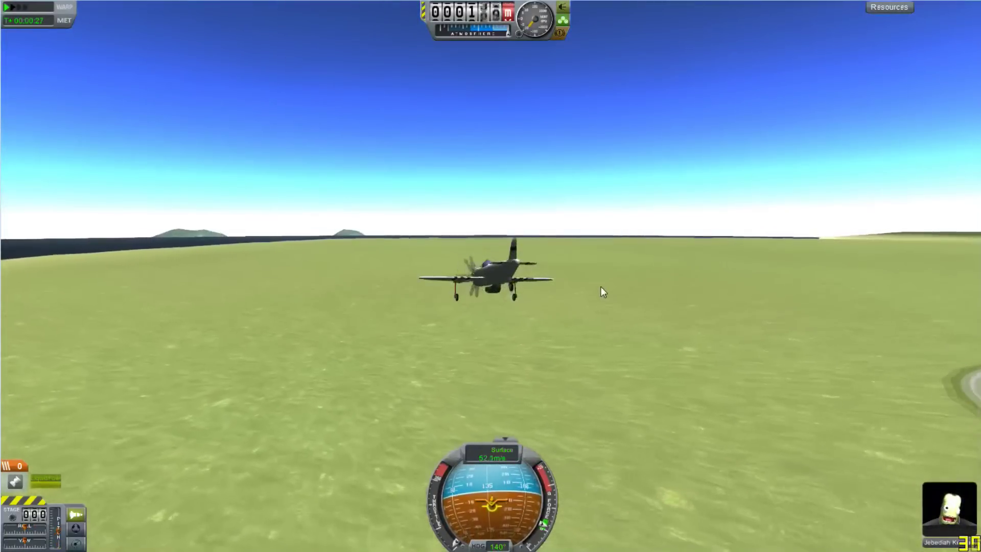
Try to land the Mustang on the open grass and brake it to a stop
key(s)
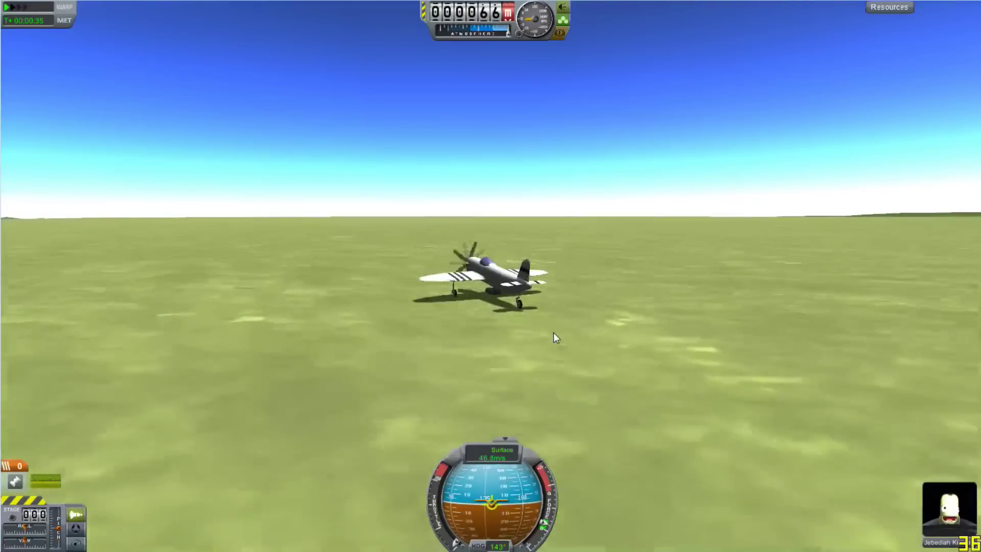
key(b)
drag(428, 306, 761, 387)
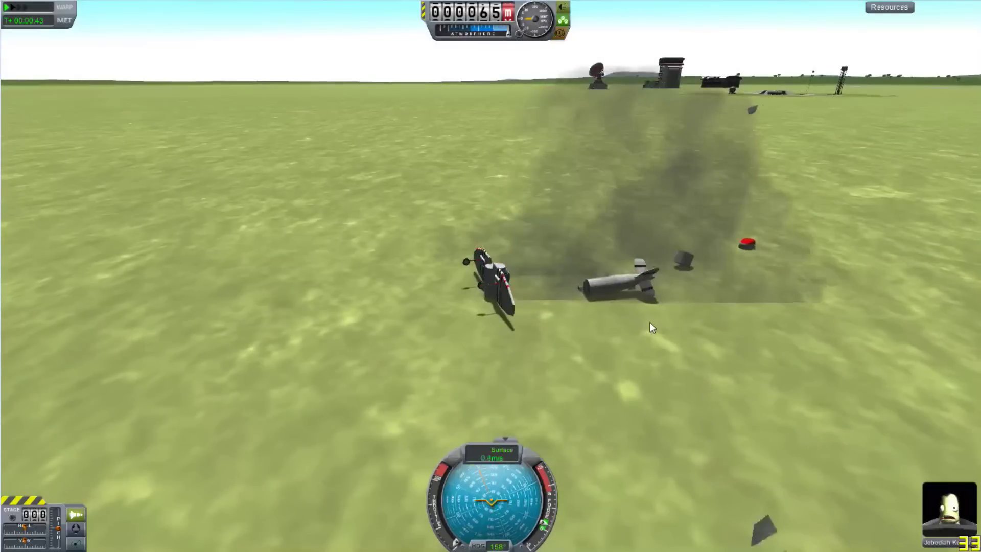
End the flight, place the Safe as a new craft in the Vehicle Assembly Building, and launch it
key(Escape)
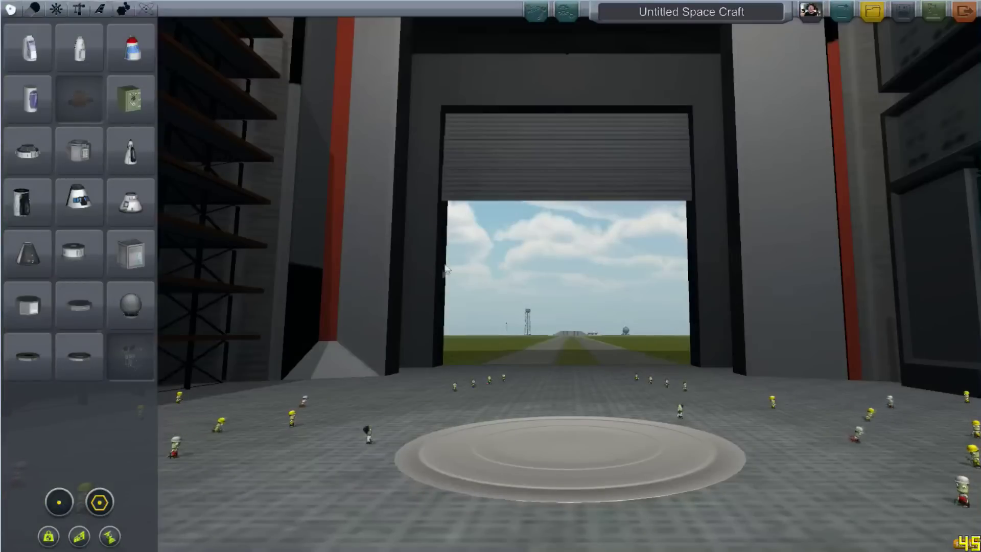
click(131, 99)
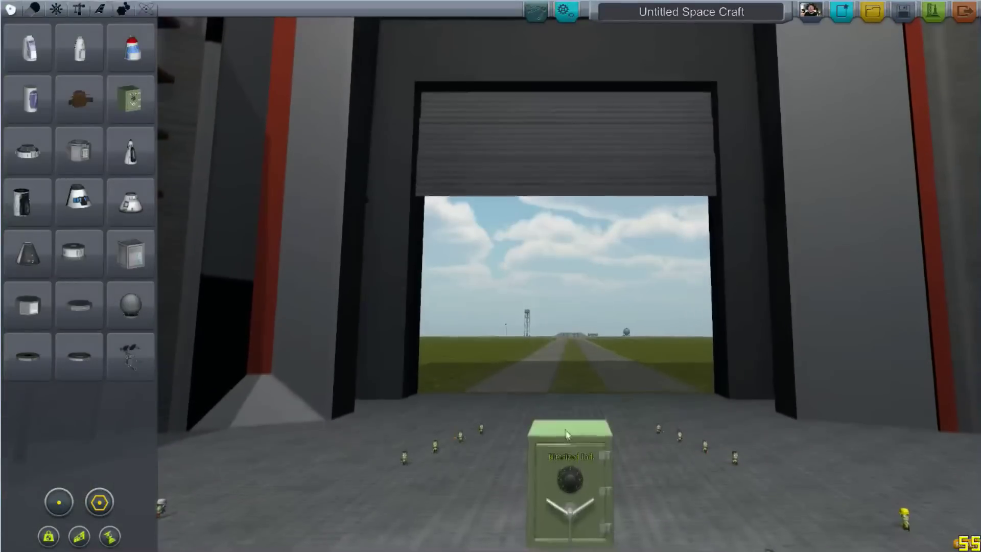
scroll(582, 388, up, 4)
click(580, 366)
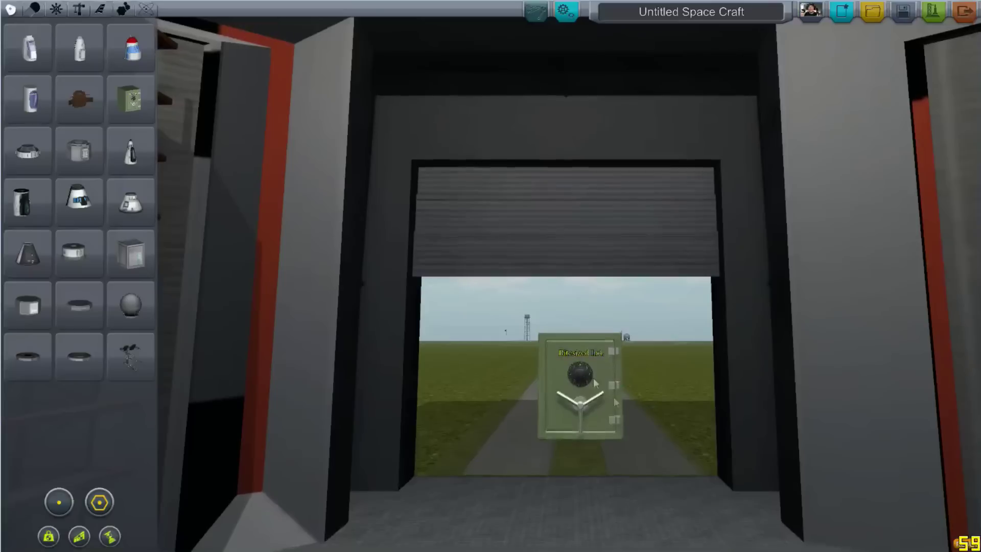
scroll(655, 427, down, 2)
drag(656, 426, 501, 515)
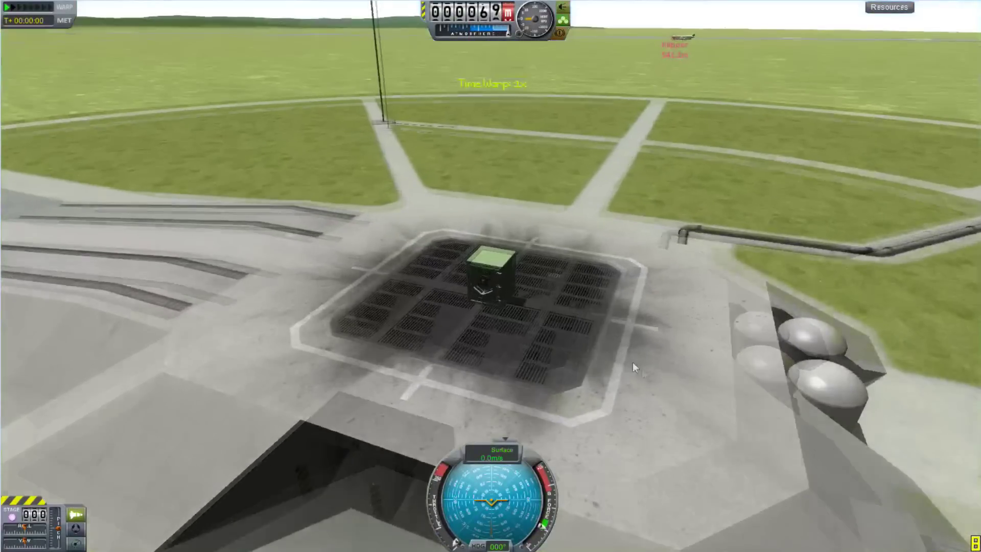
Open the door of the Safe on the launch pad with its toggle action
scroll(633, 362, up, 3)
drag(616, 364, 686, 293)
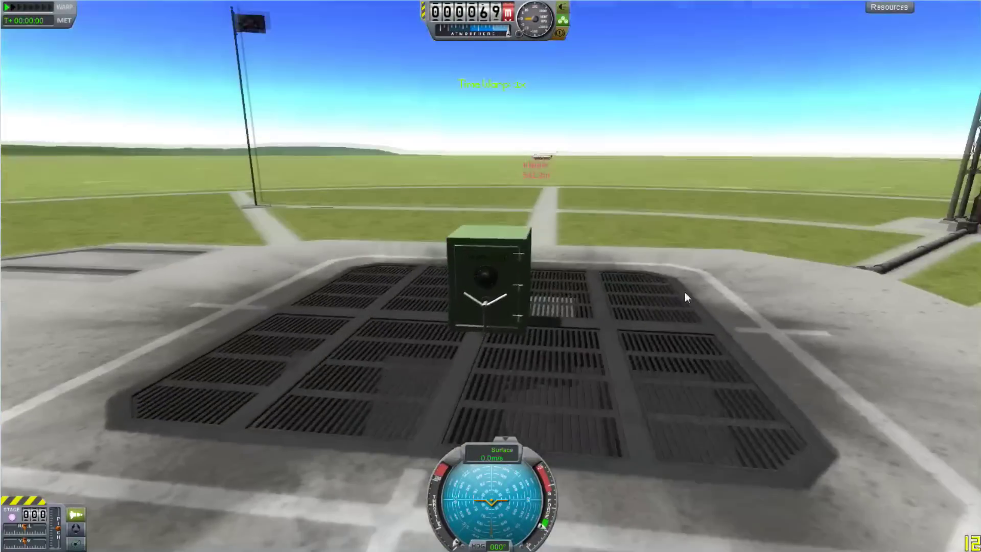
drag(631, 314, 600, 302)
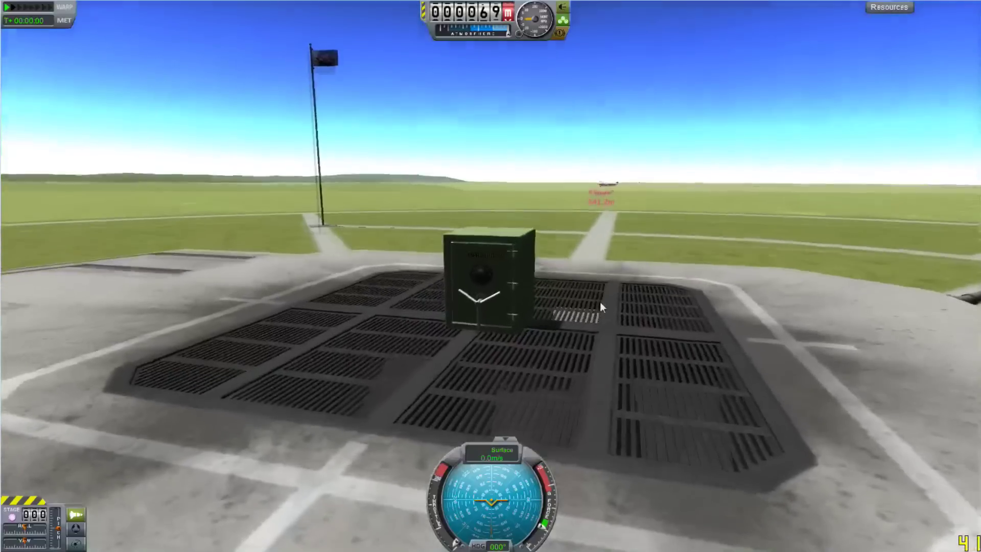
right_click(483, 263)
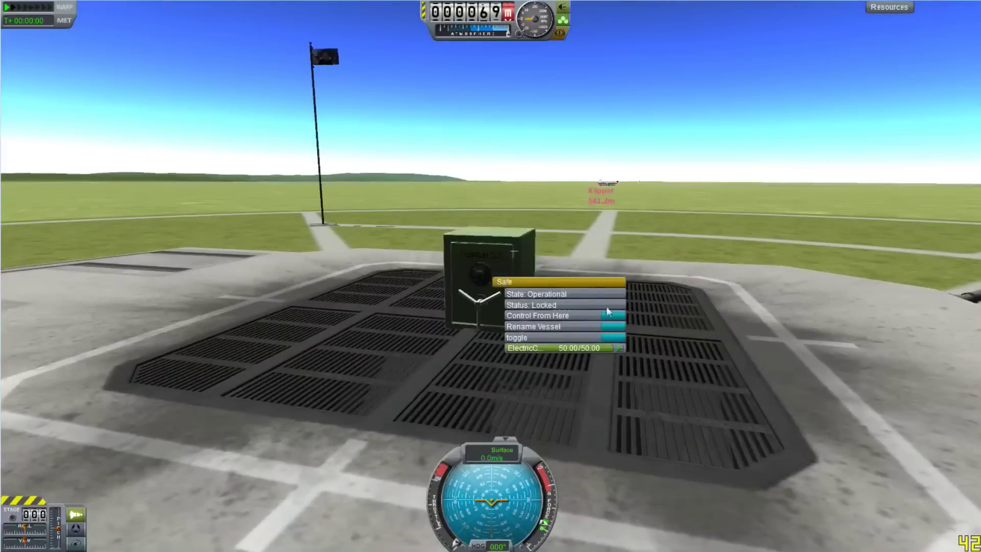
click(614, 337)
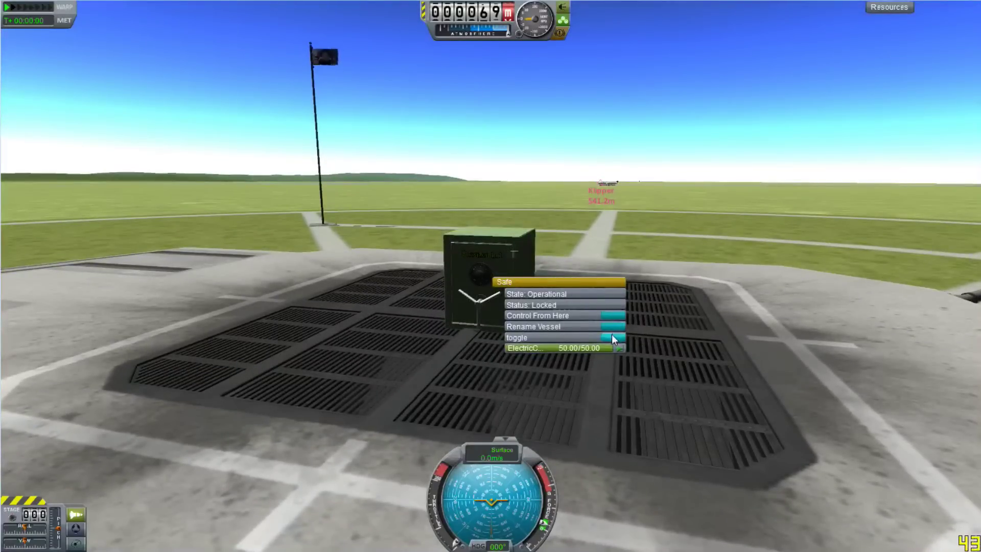
scroll(598, 409, up, 3)
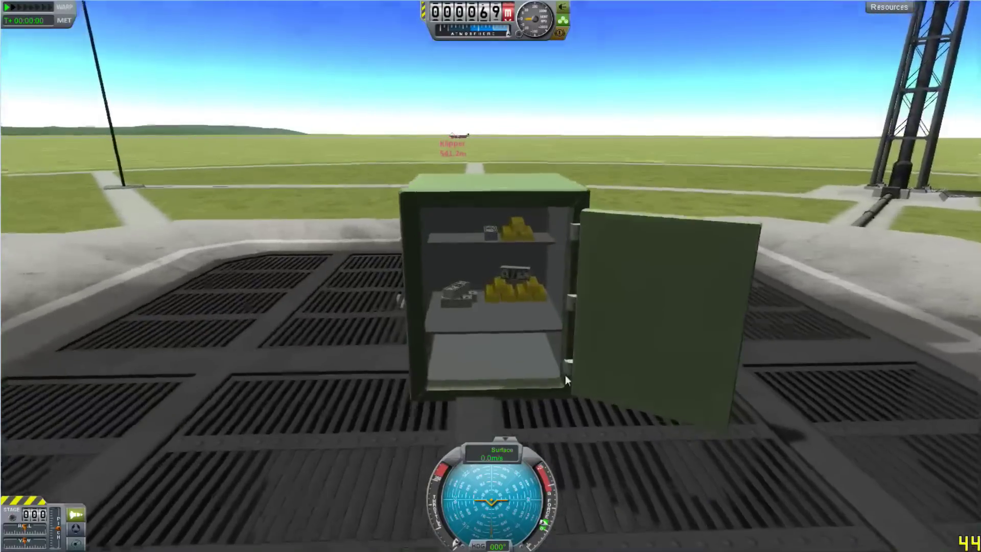
Examine the contents of the open Safe up close and from farther away
drag(572, 390, 550, 345)
scroll(557, 350, up, 2)
scroll(562, 359, up, 3)
right_click(563, 355)
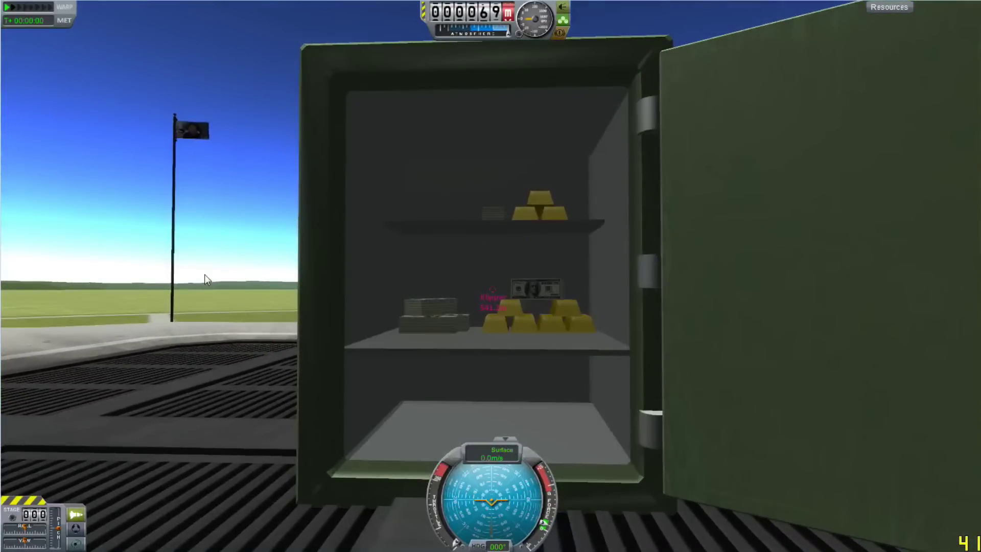
drag(207, 279, 90, 348)
scroll(130, 350, down, 4)
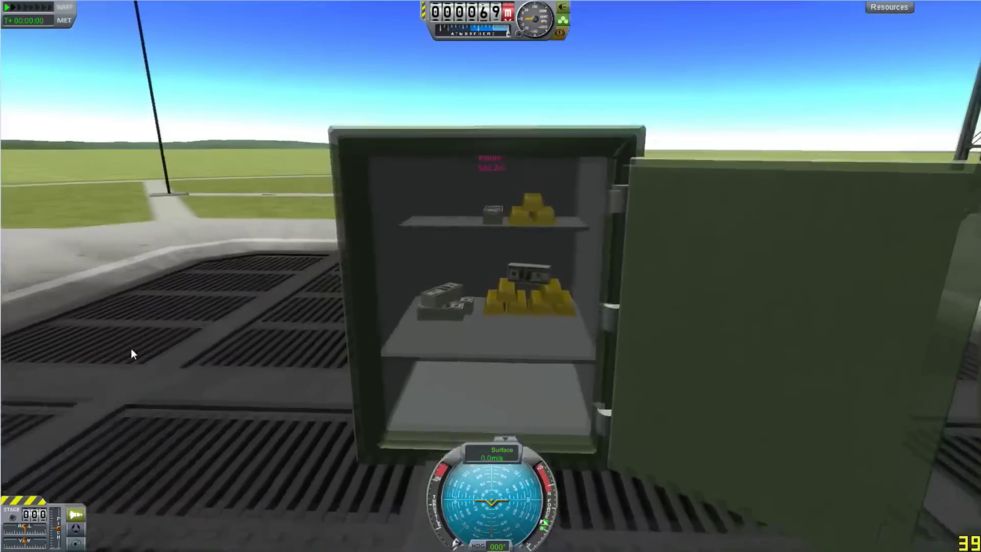
scroll(194, 357, down, 3)
drag(589, 410, 544, 391)
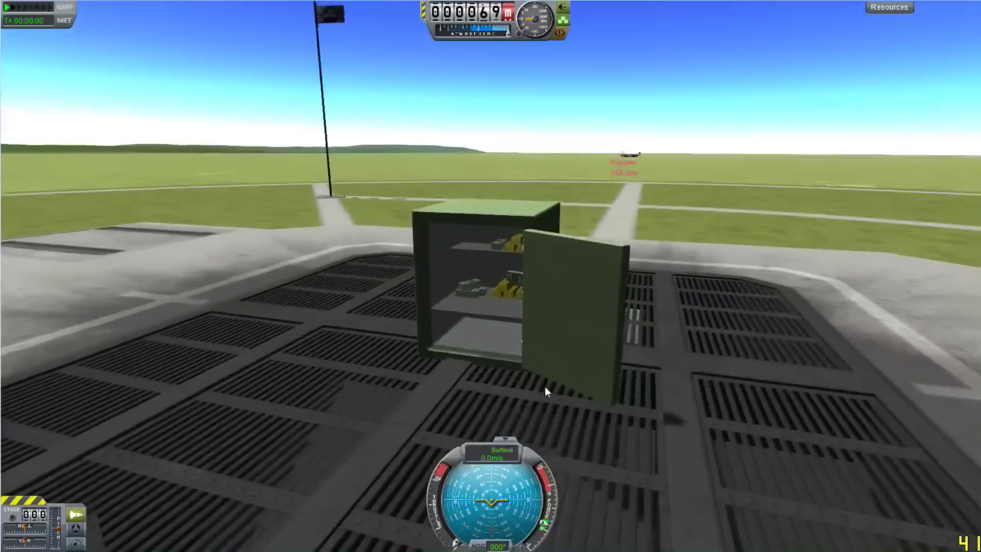